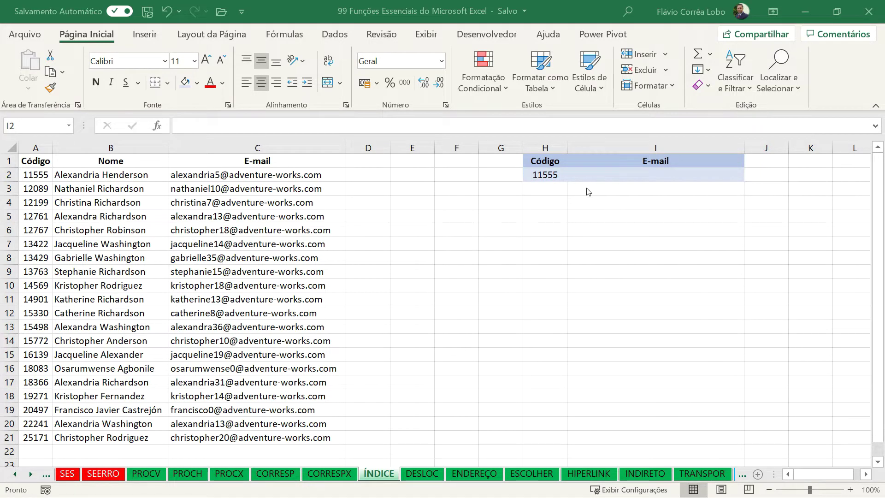
{"action": "left_click", "coordinate": [605, 174]}
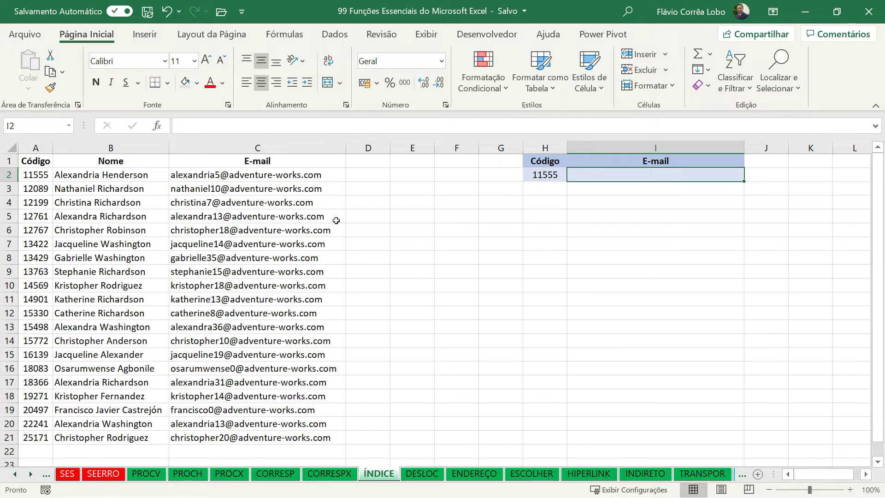
{"action": "left_click", "coordinate": [35, 175]}
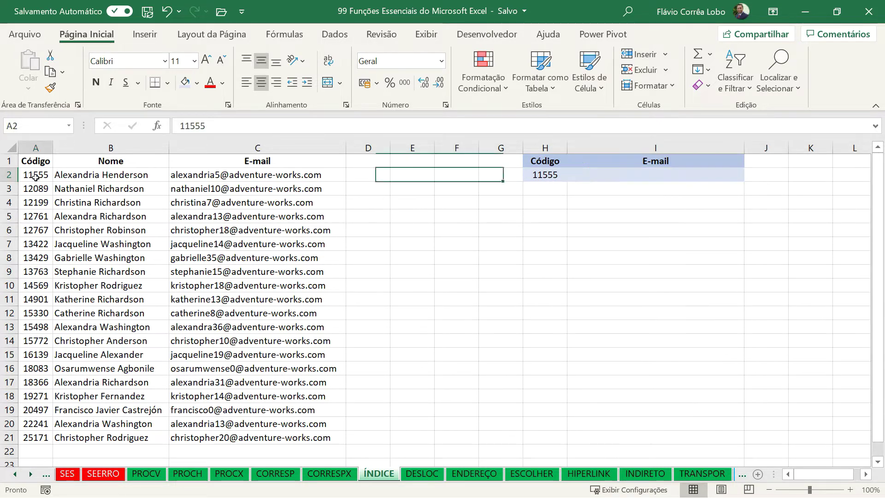
{"action": "left_click", "coordinate": [537, 176]}
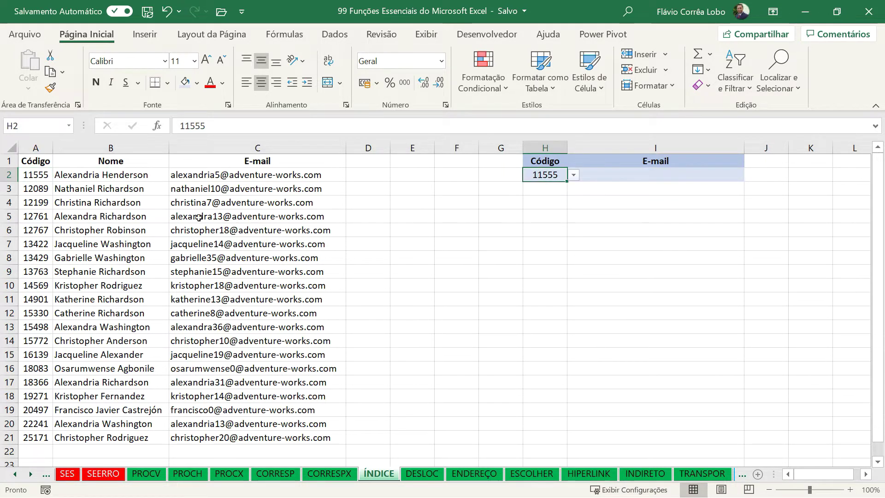
{"action": "left_click", "coordinate": [40, 172]}
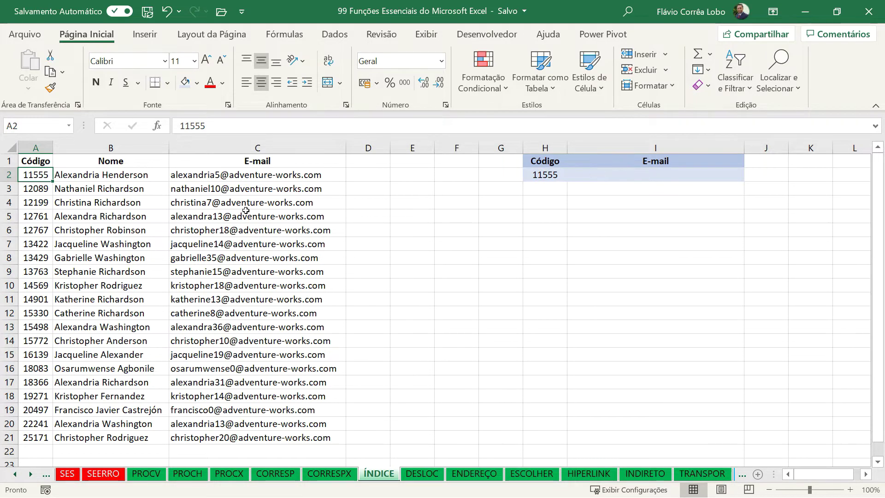
{"action": "left_click", "coordinate": [229, 178]}
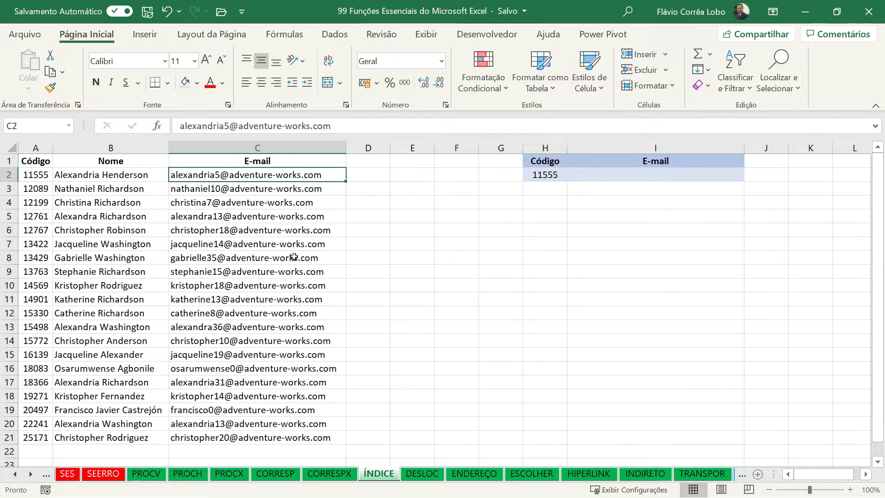
- Start an ÍNDICE formula in cell I2 under the E-mail heading
{"action": "left_click", "coordinate": [669, 178]}
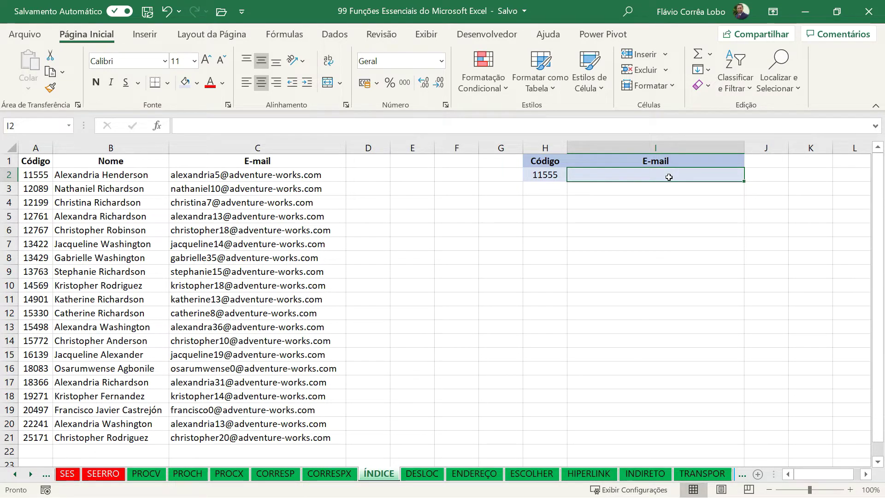
{"action": "type", "text": "=ÍN"}
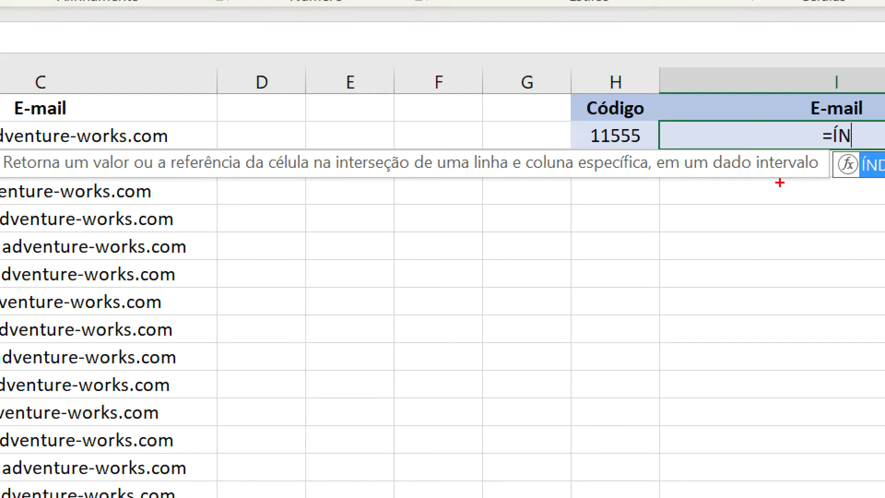
{"action": "left_click_drag", "start_coordinate": [780, 183], "coordinate": [751, 288]}
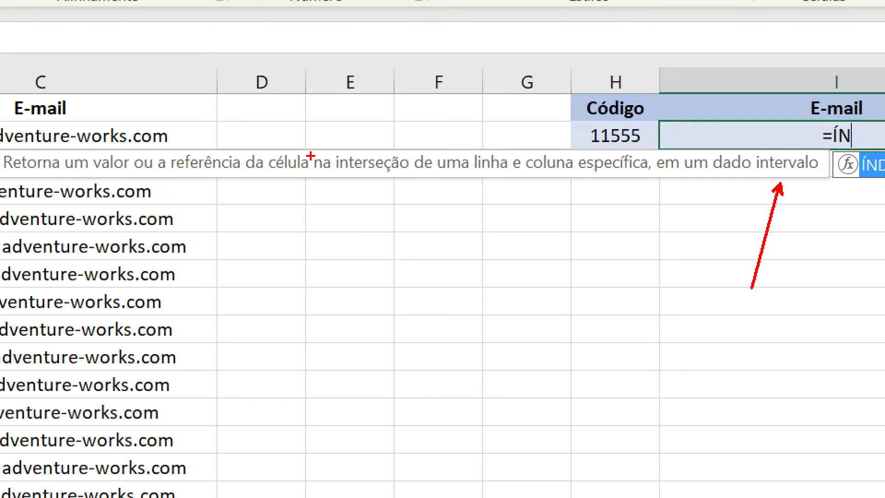
{"action": "mouse_move", "coordinate": [332, 150]}
{"action": "left_mouse_down"}
{"action": "mouse_move", "coordinate": [368, 185]}
{"action": "mouse_move", "coordinate": [425, 183]}
{"action": "left_mouse_up"}
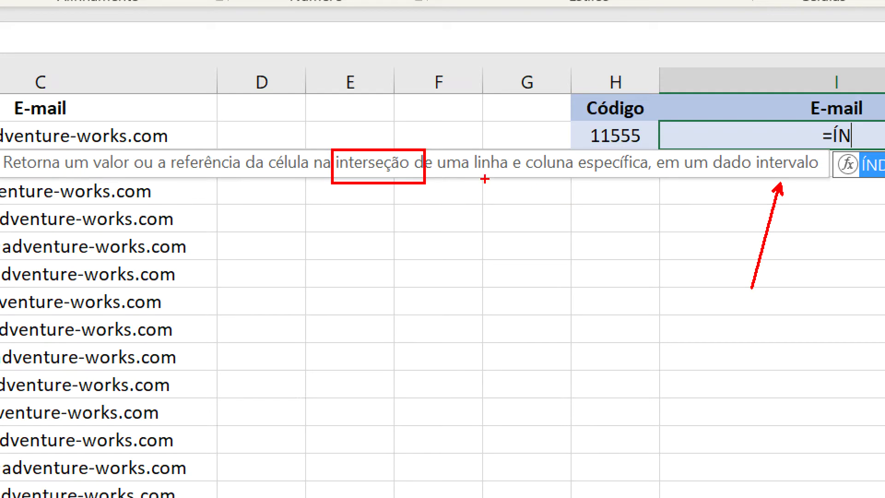
{"action": "left_click_drag", "start_coordinate": [484, 180], "coordinate": [486, 253]}
{"action": "left_click_drag", "start_coordinate": [549, 172], "coordinate": [550, 227]}
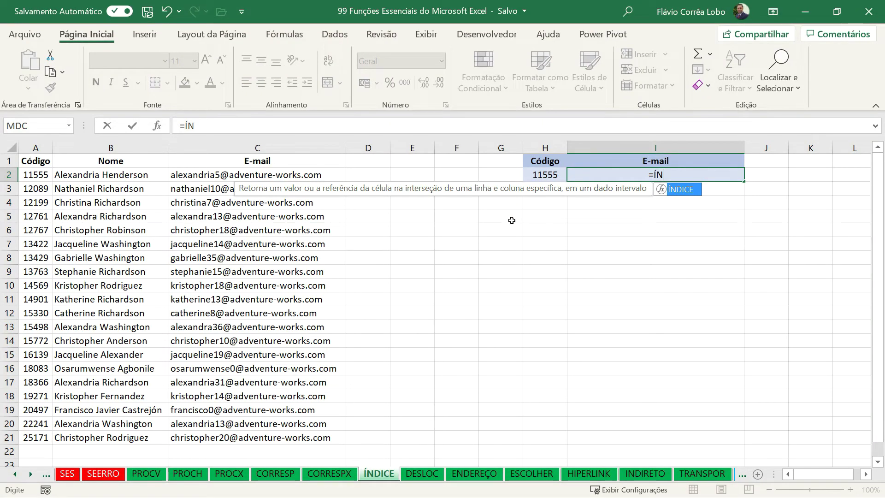
{"action": "key", "text": "Tab"}
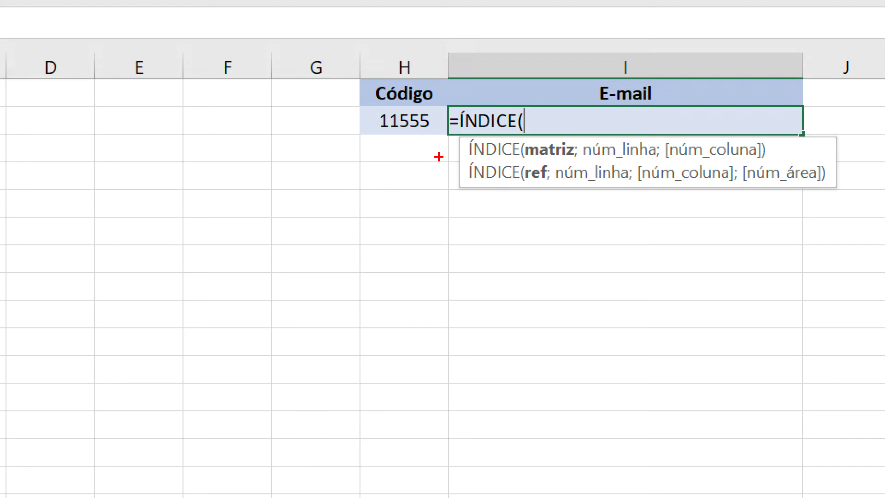
{"action": "mouse_move", "coordinate": [446, 151]}
{"action": "left_mouse_down"}
{"action": "mouse_move", "coordinate": [397, 159]}
{"action": "mouse_move", "coordinate": [364, 152]}
{"action": "left_mouse_up"}
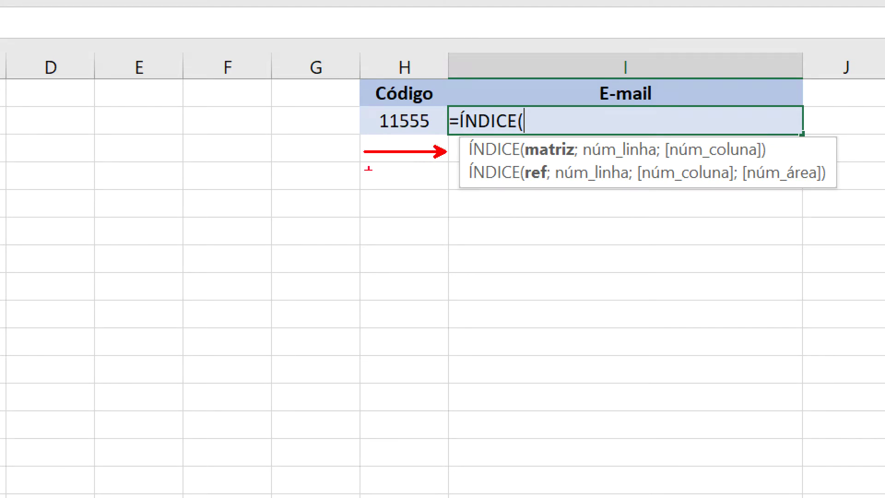
{"action": "left_click_drag", "start_coordinate": [460, 176], "coordinate": [377, 176]}
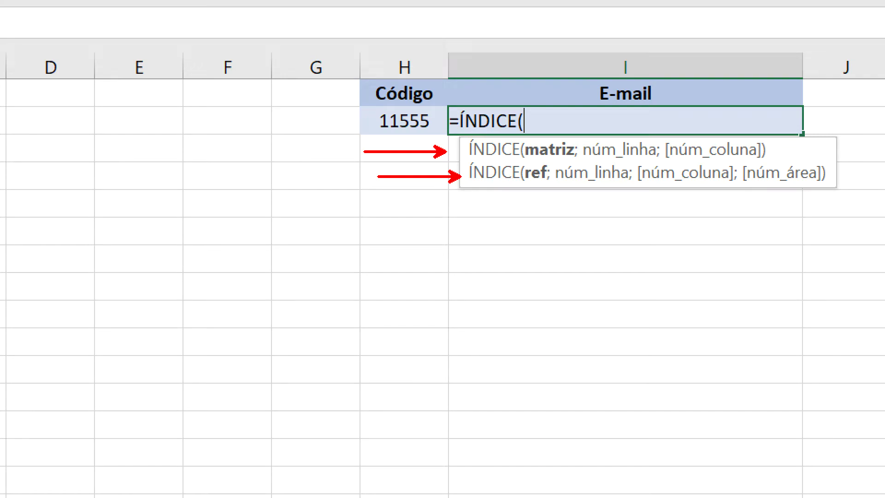
{"action": "key", "text": "Escape"}
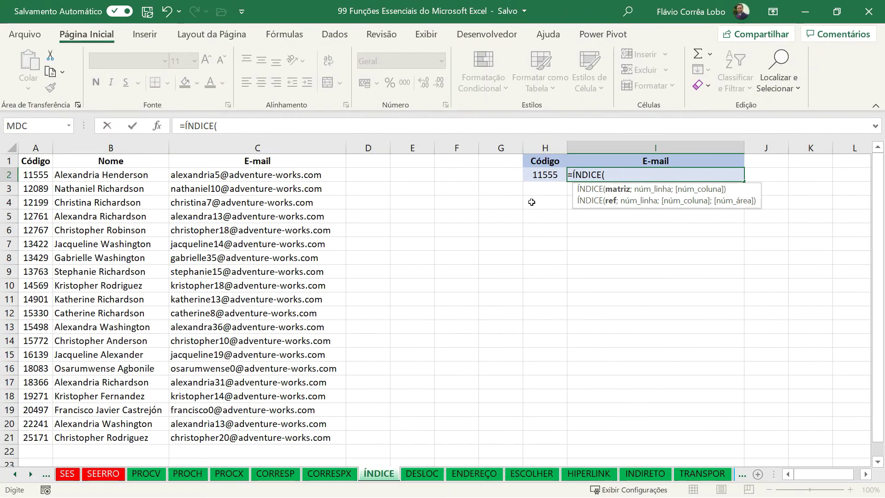
- Give the ÍNDICE function the whole customer table, headers included, as its absolute array $A$1:$C$21
{"action": "key", "text": "Left"}
{"action": "key", "text": "Left"}
{"action": "key", "text": "Left"}
{"action": "key", "text": "Left"}
{"action": "key", "text": "Left"}
{"action": "key", "text": "Left"}
{"action": "key", "text": "Left"}
{"action": "key", "text": "Left"}
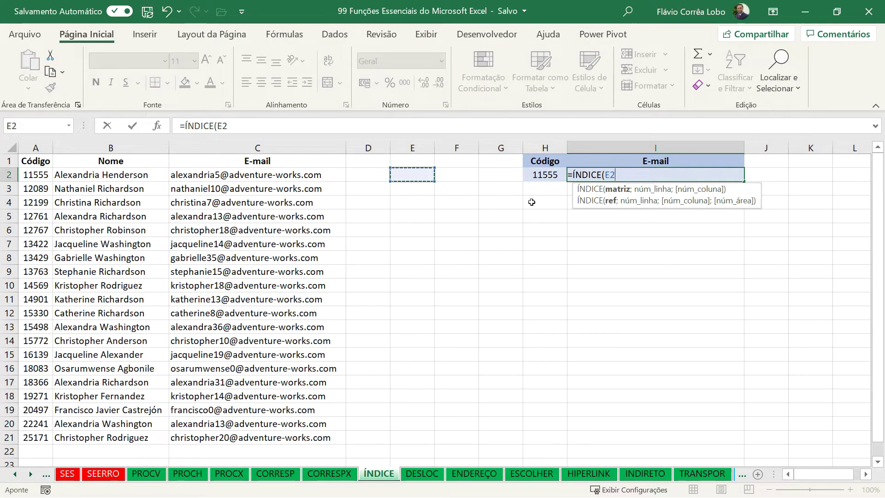
{"action": "key", "text": "Up"}
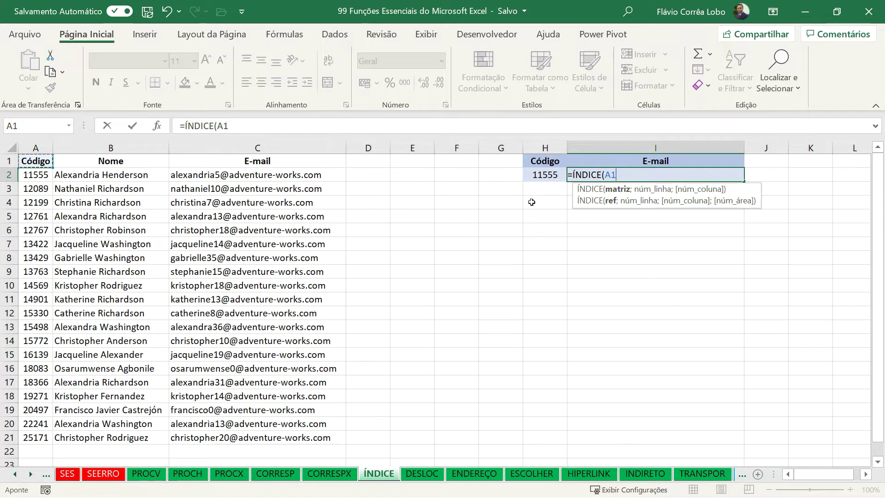
{"action": "key", "text": "shift+Right"}
{"action": "key", "text": "shift+Right"}
{"action": "key", "text": "ctrl+shift+Down"}
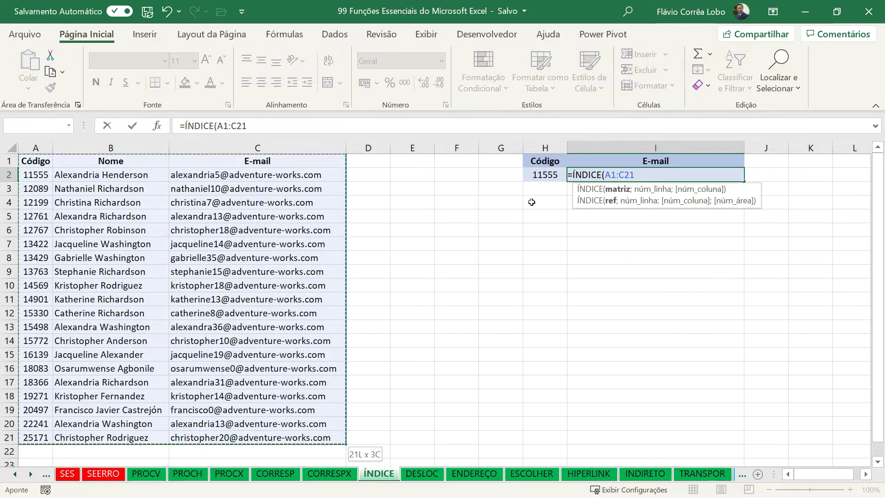
{"action": "key", "text": "F4"}
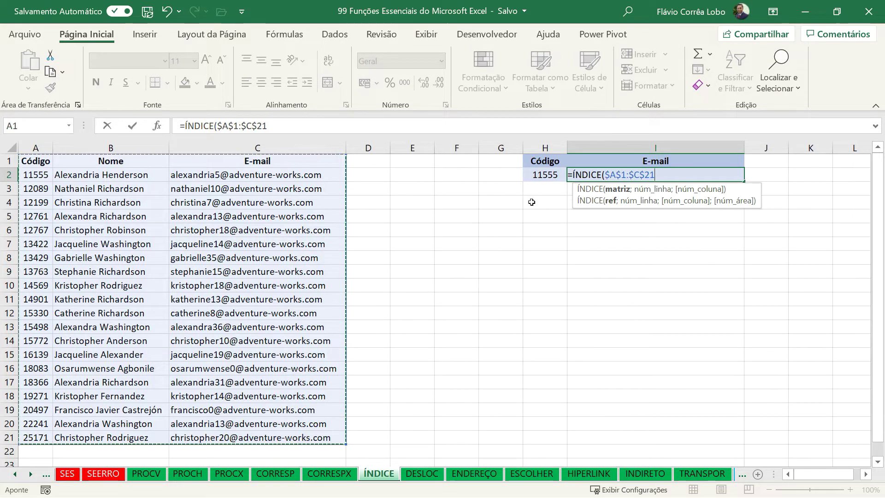
{"action": "type", "text": ";"}
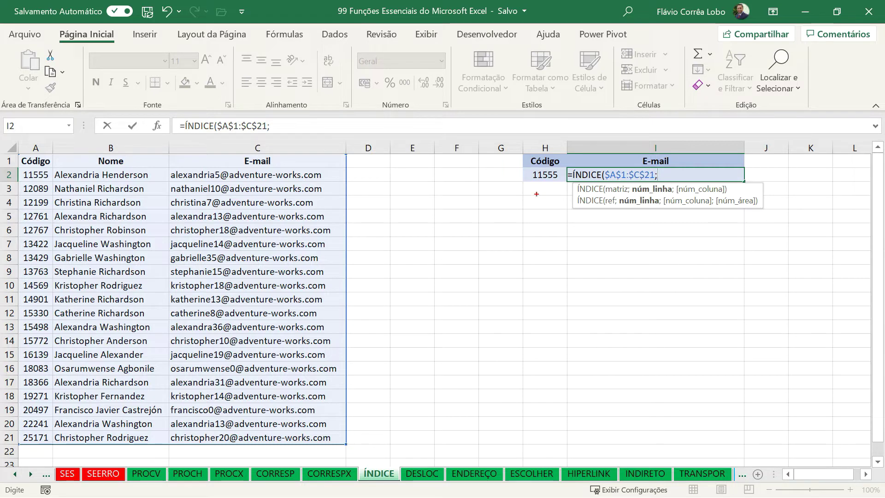
- Complete the ÍNDICE formula with row number 2 and column number 3 and enter it in the cell
{"action": "left_click_drag", "start_coordinate": [553, 184], "coordinate": [544, 239]}
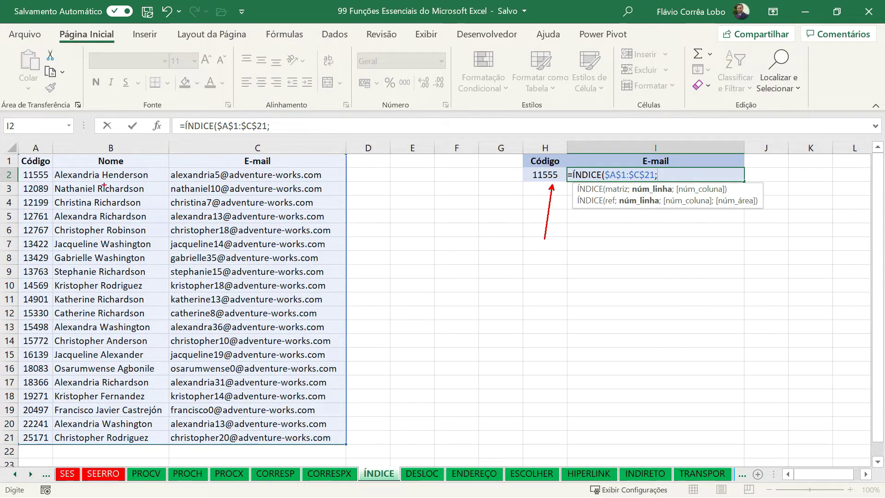
{"action": "left_click_drag", "start_coordinate": [45, 174], "coordinate": [107, 174]}
{"action": "key", "text": "e"}
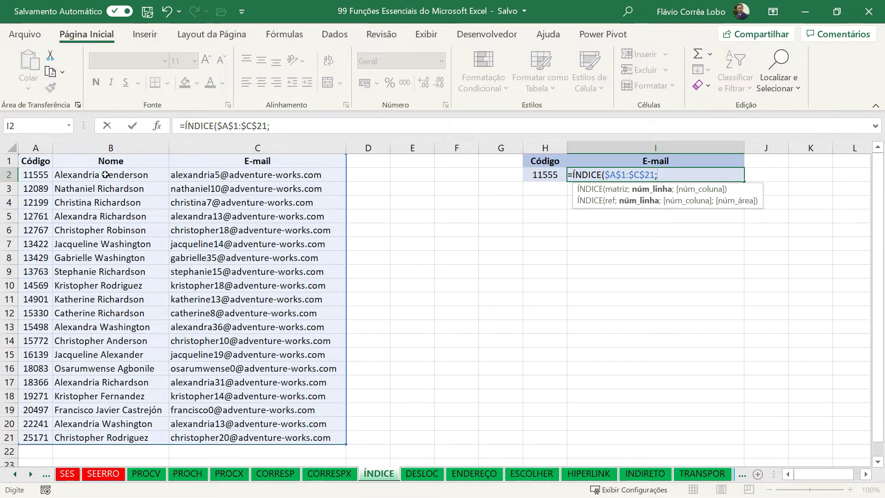
{"action": "type", "text": "2"}
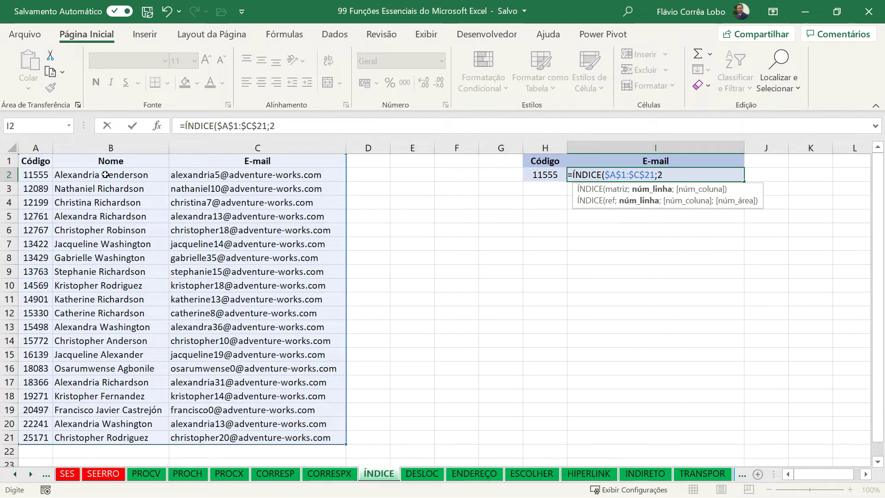
{"action": "type", "text": ";"}
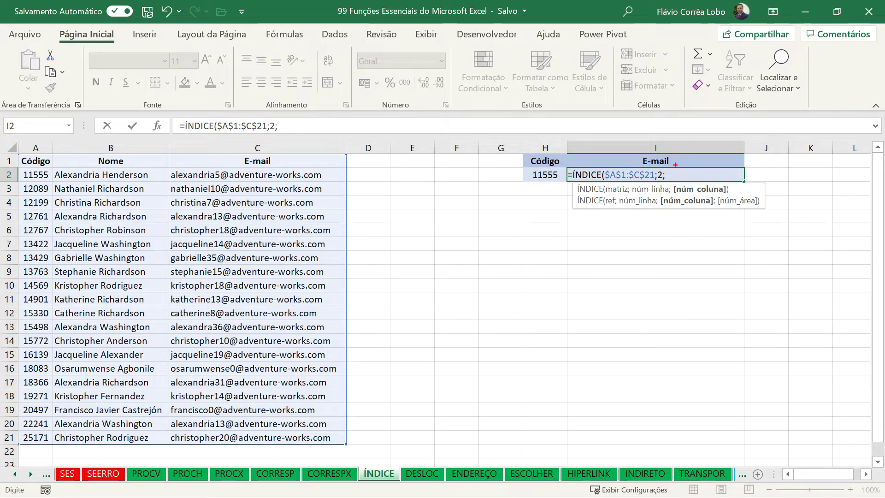
{"action": "left_click_drag", "start_coordinate": [679, 166], "coordinate": [693, 219]}
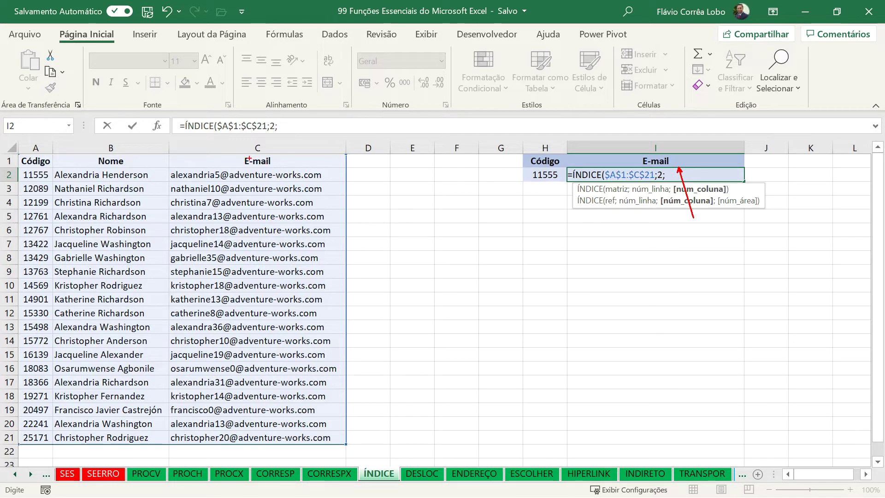
{"action": "mouse_move", "coordinate": [236, 146]}
{"action": "left_mouse_down"}
{"action": "mouse_move", "coordinate": [178, 129]}
{"action": "mouse_move", "coordinate": [226, 177]}
{"action": "mouse_move", "coordinate": [286, 173]}
{"action": "left_mouse_up"}
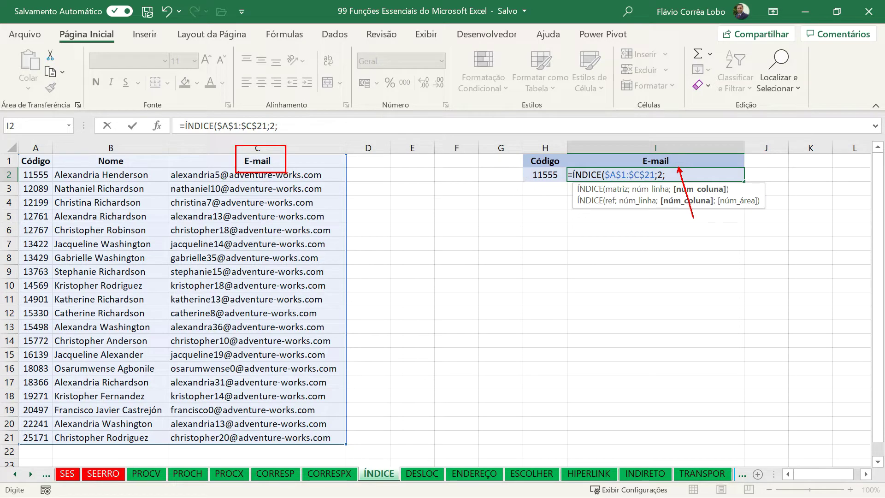
{"action": "key", "text": "Escape"}
{"action": "type", "text": "3)"}
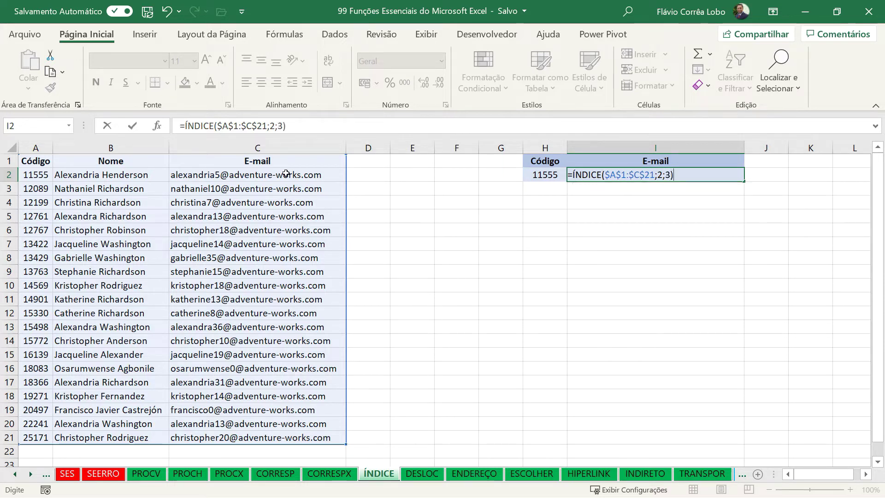
{"action": "key", "text": "Return"}
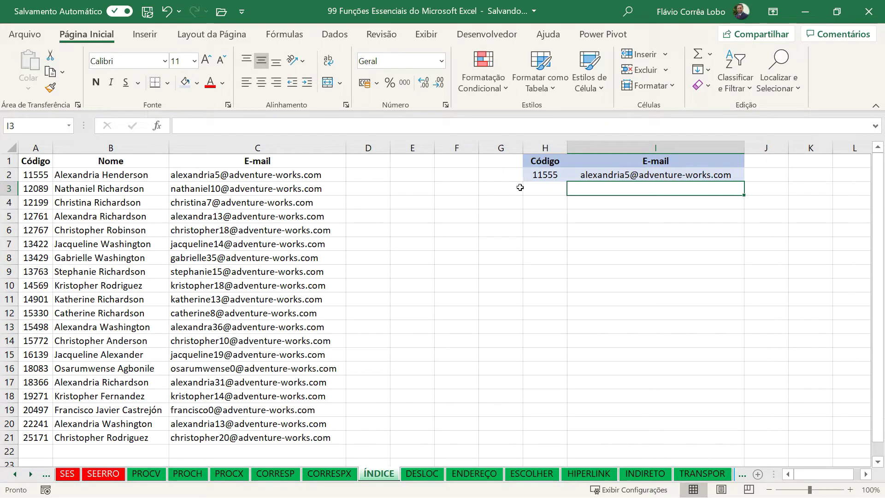
- Replace the fixed row number in I2's formula with a CORRESP function using $H$2 as the lookup value
{"action": "left_click", "coordinate": [592, 175]}
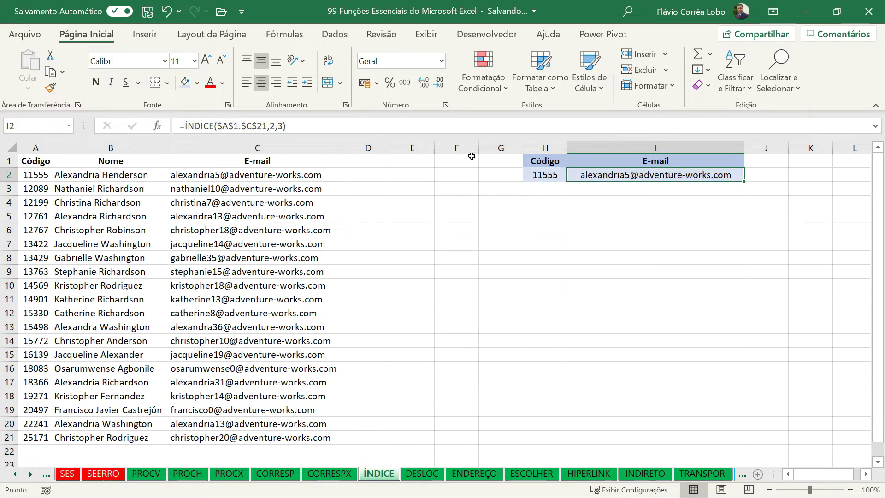
{"action": "left_click", "coordinate": [269, 127]}
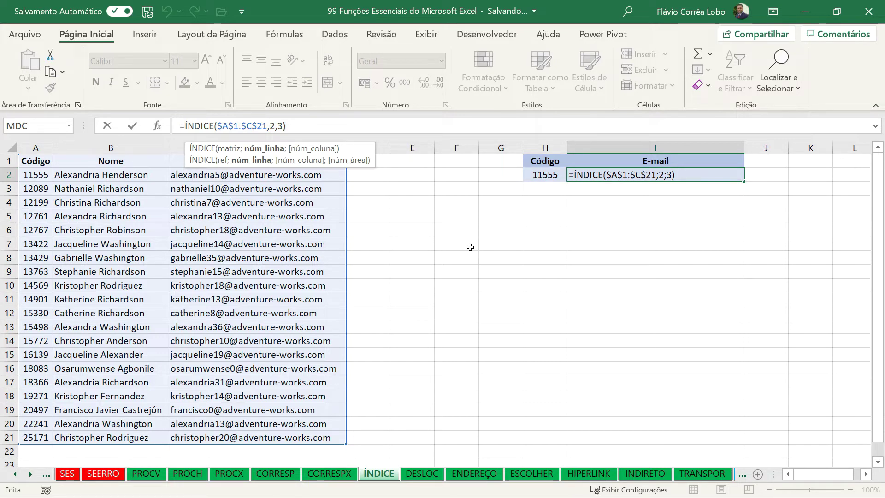
{"action": "key", "text": "Delete"}
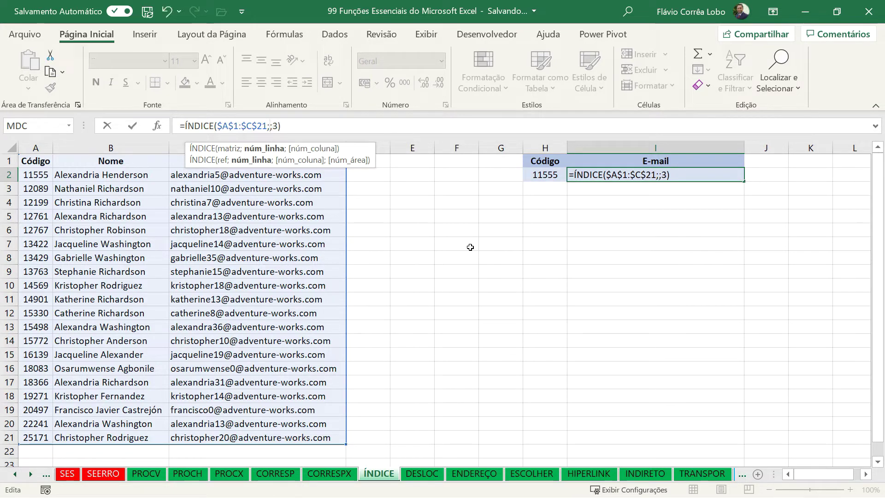
{"action": "type", "text": "COR"}
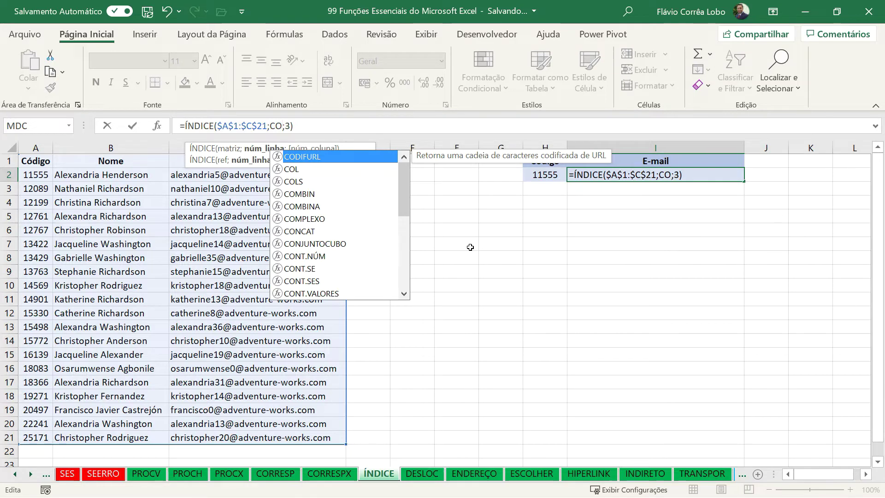
{"action": "type", "text": "R"}
{"action": "key", "text": "Down"}
{"action": "key", "text": "Tab"}
{"action": "key", "text": "F2"}
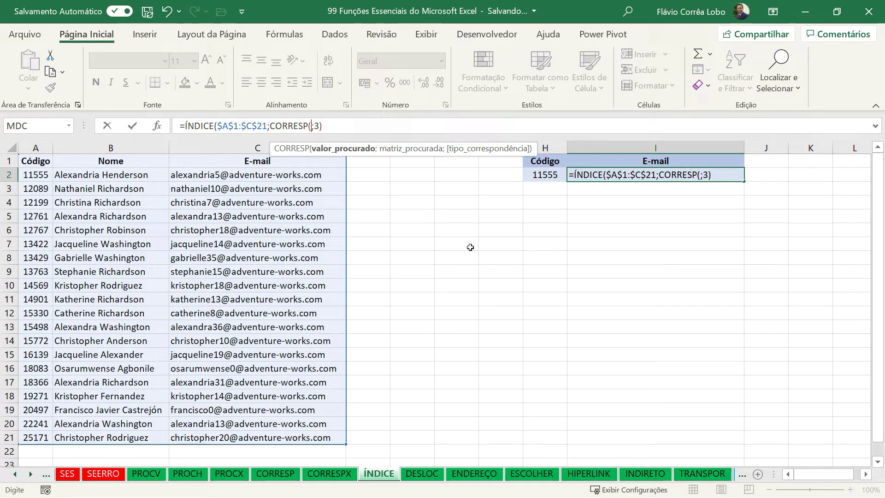
{"action": "key", "text": "Left"}
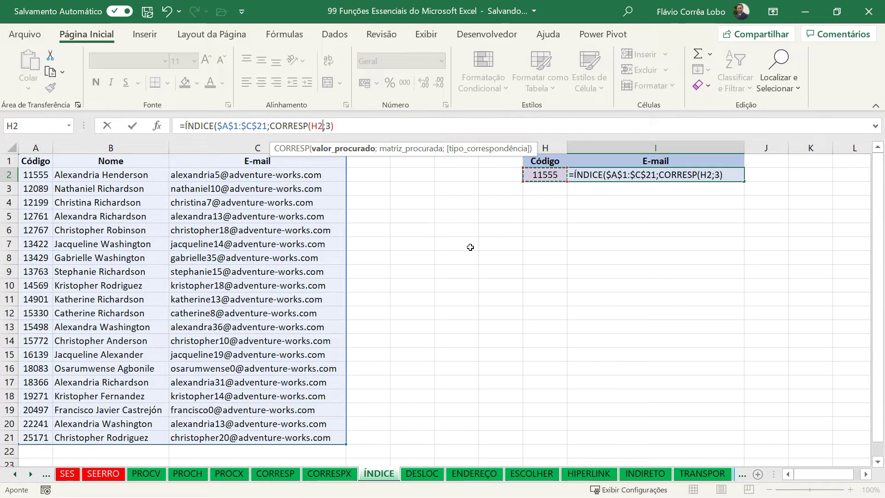
{"action": "key", "text": "F4"}
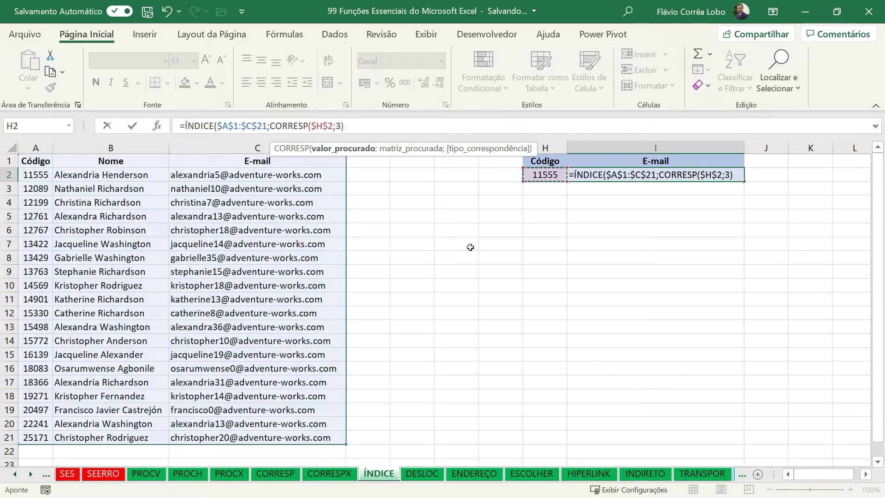
- Give the CORRESP function the Código column, header included, as its absolute lookup array $A$1:$A$21
{"action": "type", "text": ";"}
{"action": "key", "text": "Left"}
{"action": "key", "text": "Left"}
{"action": "key", "text": "Left"}
{"action": "key", "text": "Left"}
{"action": "key", "text": "Left"}
{"action": "key", "text": "Left"}
{"action": "key", "text": "Left"}
{"action": "key", "text": "Up"}
{"action": "key", "text": "ctrl+shift+Down"}
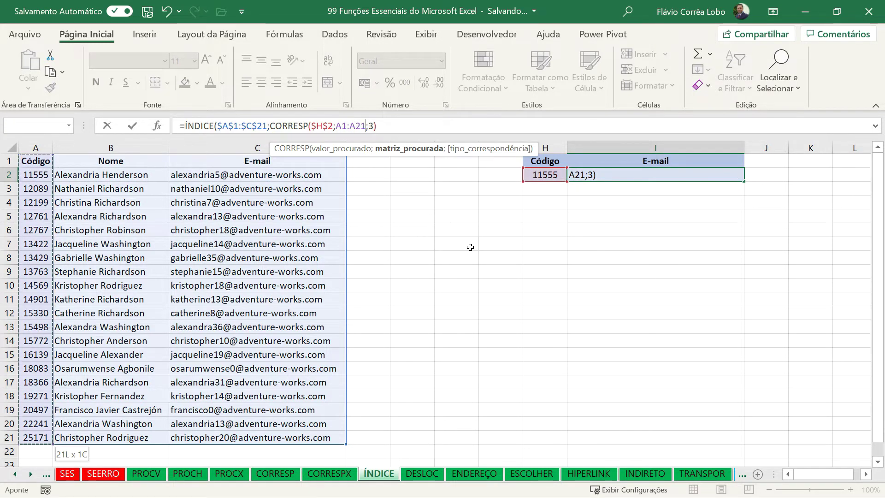
{"action": "key", "text": "F4"}
- Set CORRESP's match type to 0 (Correspondência exata), close the function and enter the formula in I2
{"action": "type", "text": ";"}
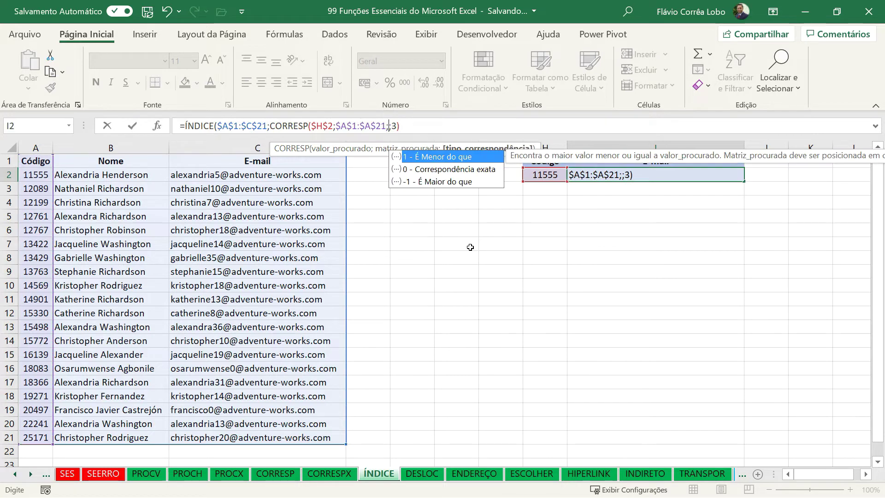
{"action": "key", "text": "Down"}
{"action": "key", "text": "Tab"}
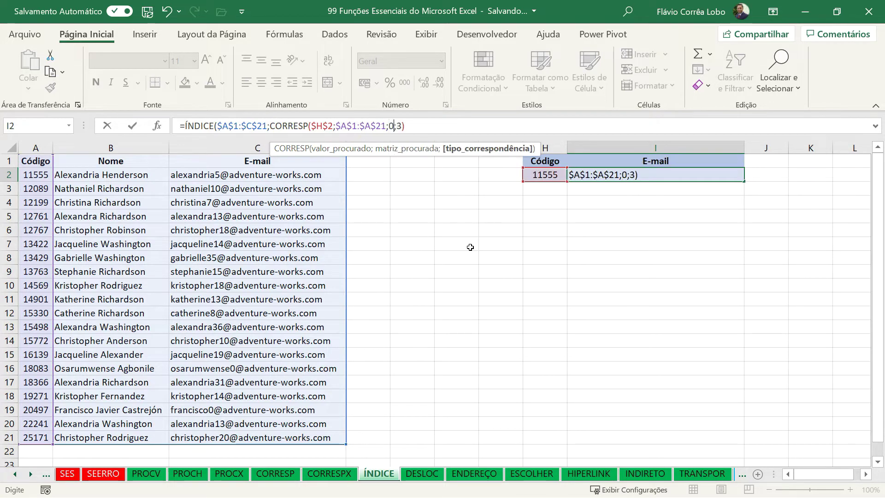
{"action": "type", "text": ")"}
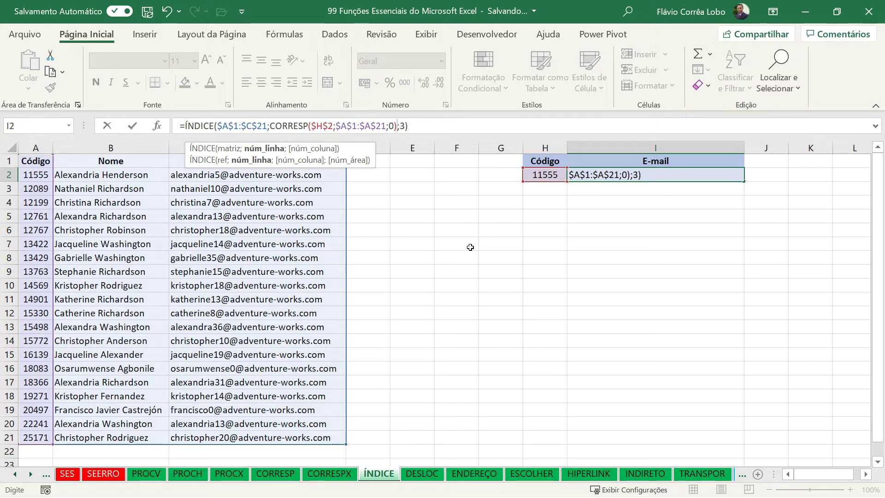
{"action": "key", "text": "Return"}
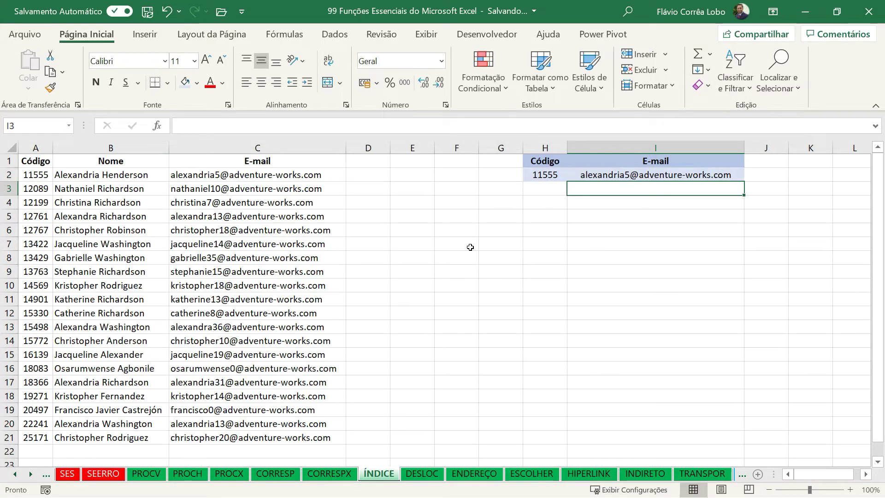
- Evaluate the CORRESP part of I2's formula in place to check the row number, and restore the original expression
{"action": "key", "text": "Up"}
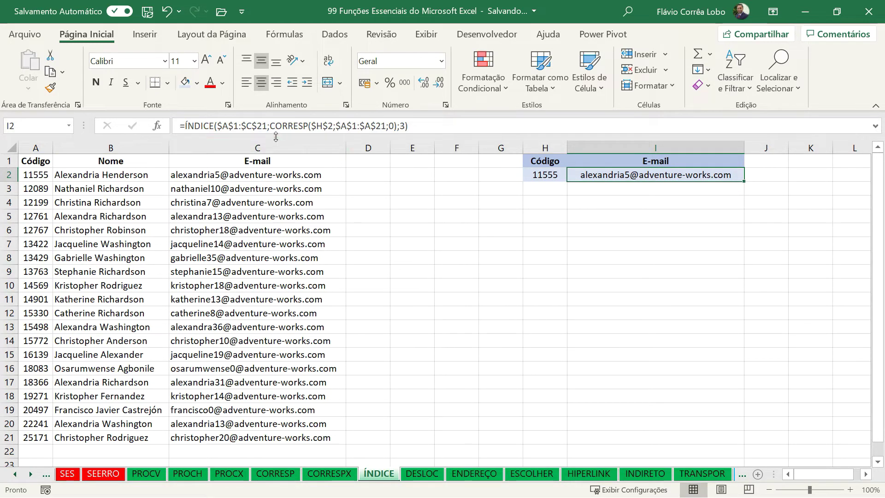
{"action": "left_click_drag", "start_coordinate": [270, 125], "coordinate": [398, 138]}
{"action": "key", "text": "ctrl+c"}
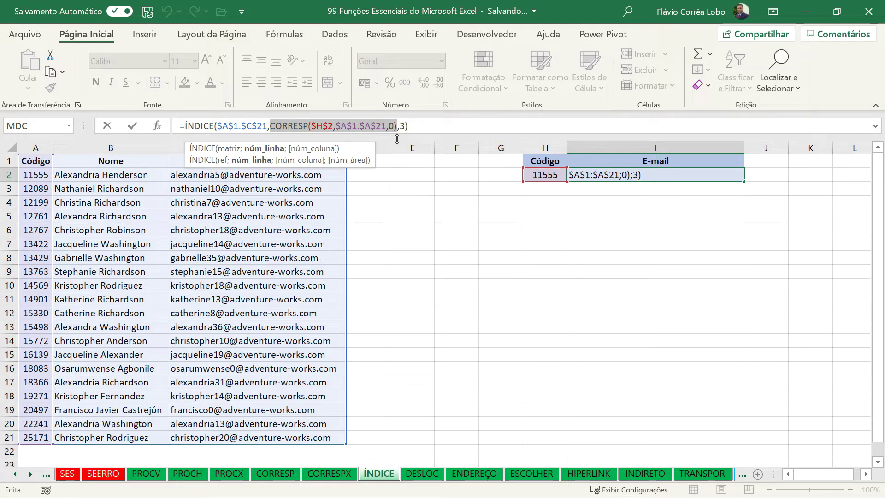
{"action": "key", "text": "F9"}
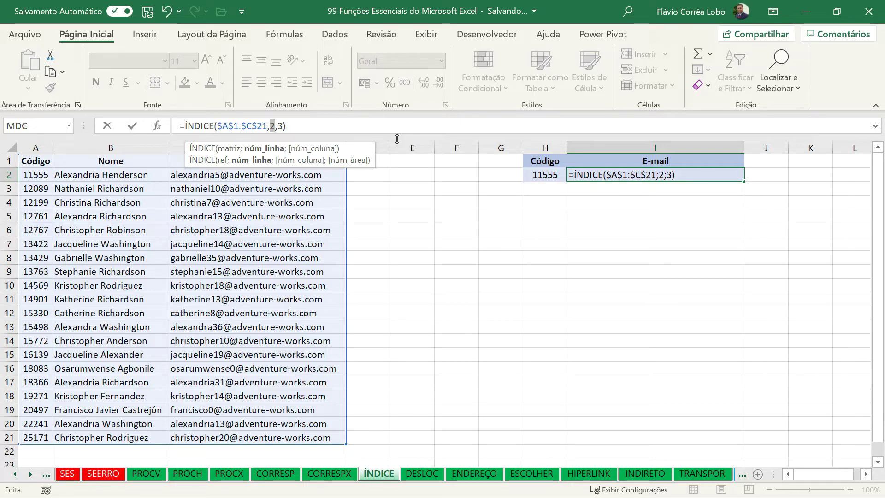
{"action": "key", "text": "ctrl+v"}
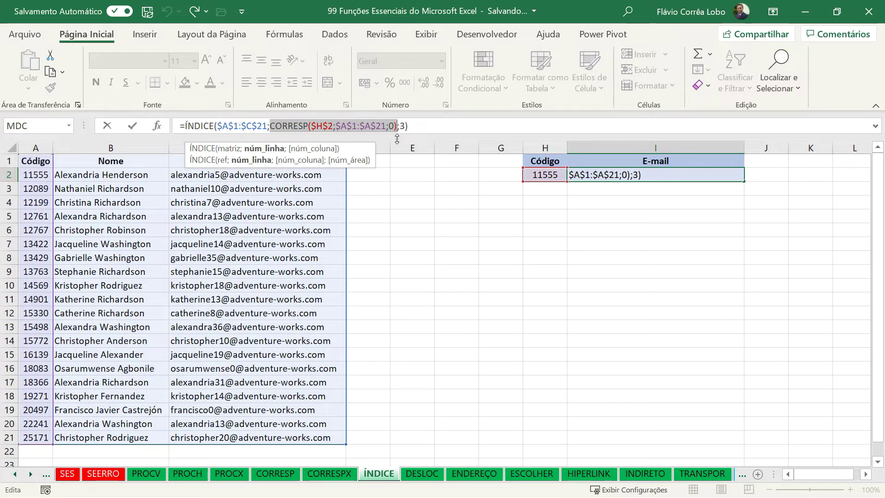
{"action": "key", "text": "Return"}
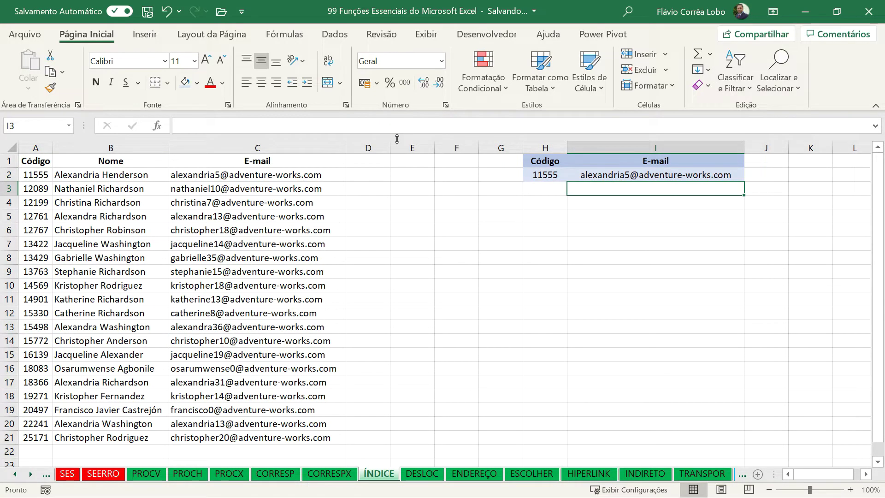
- Choose the code from A7 as the lookup code in cell H2
{"action": "key", "text": "Left"}
{"action": "key", "text": "Up"}
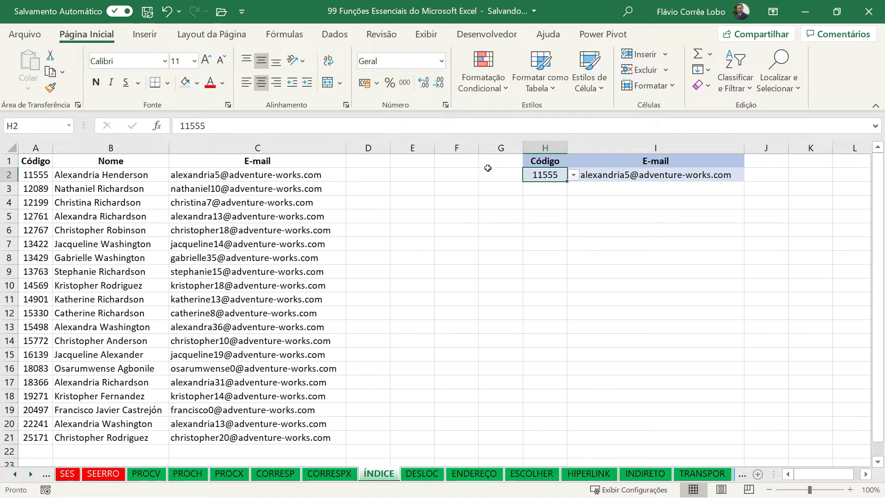
{"action": "left_click", "coordinate": [574, 175]}
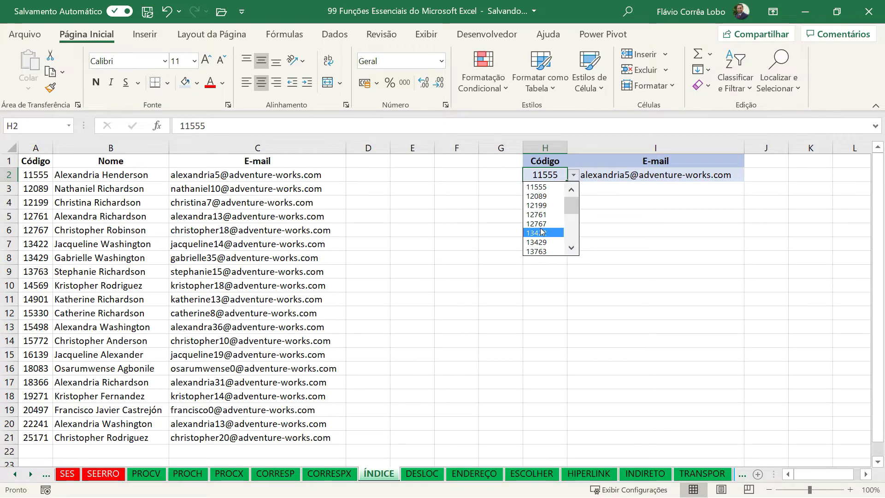
{"action": "key", "text": "Escape"}
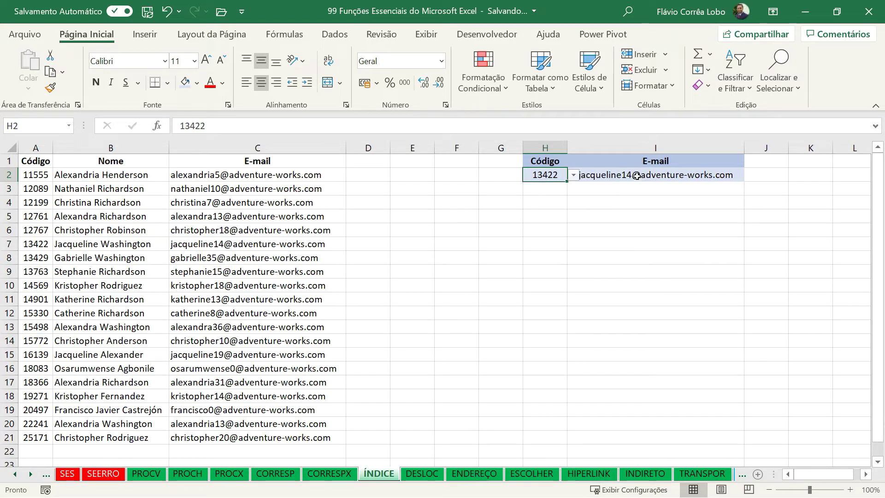
- Evaluate the CORRESP part of I2's formula again for the newly chosen code, and undo the evaluation
{"action": "left_click", "coordinate": [636, 175]}
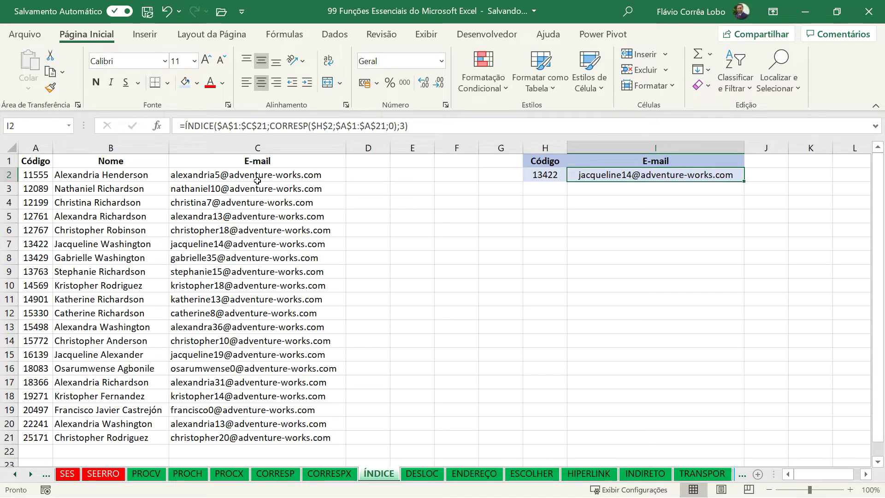
{"action": "left_click_drag", "start_coordinate": [272, 126], "coordinate": [397, 127]}
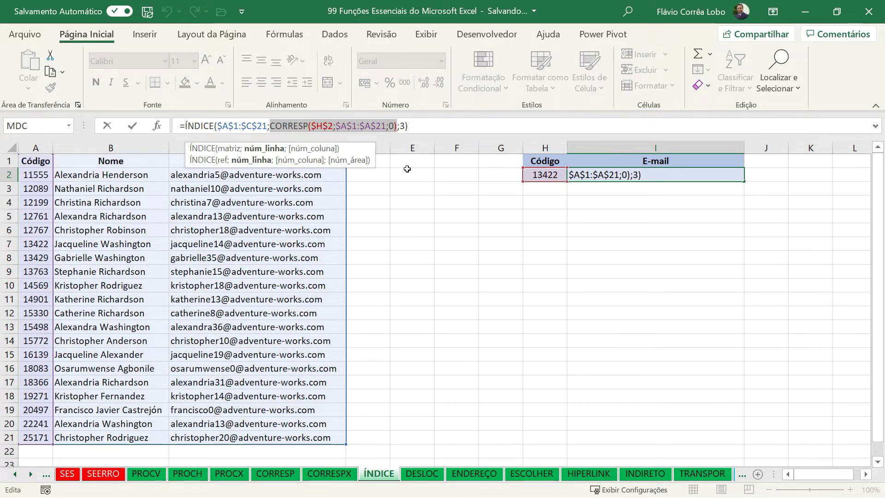
{"action": "key", "text": "F9"}
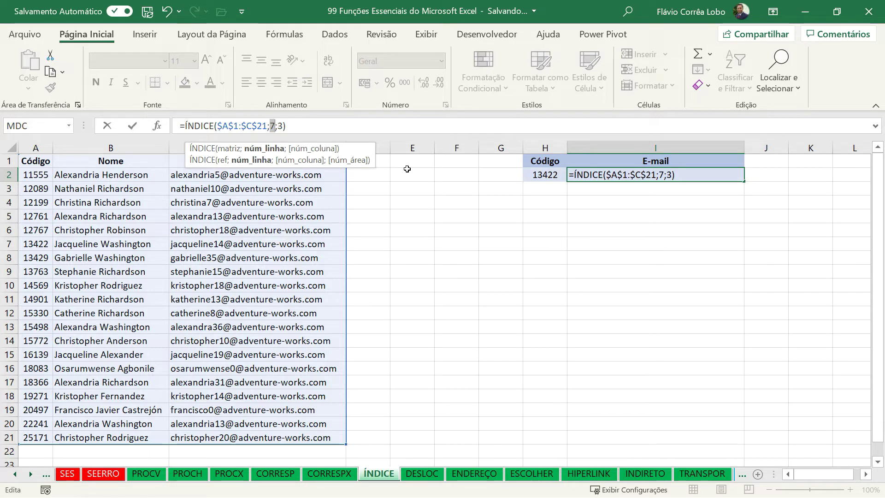
{"action": "key", "text": "ctrl+z"}
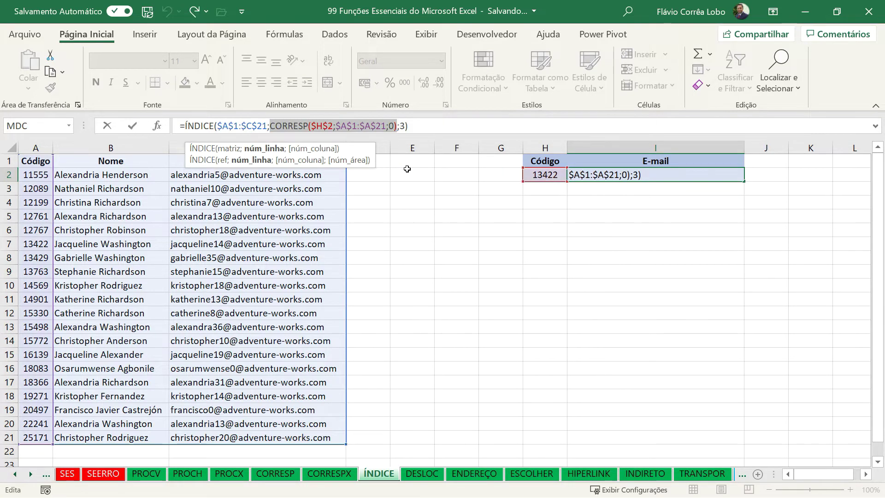
{"action": "key", "text": "Return"}
{"action": "key", "text": "Up"}
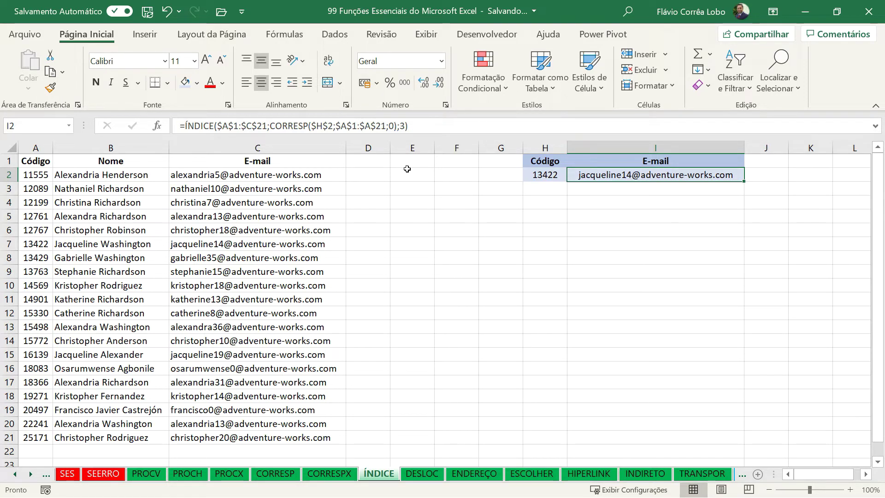
- Replace the fixed column number 3 in I2's formula with a second CORRESP function using $I$1 as the lookup value
{"action": "left_click", "coordinate": [402, 126]}
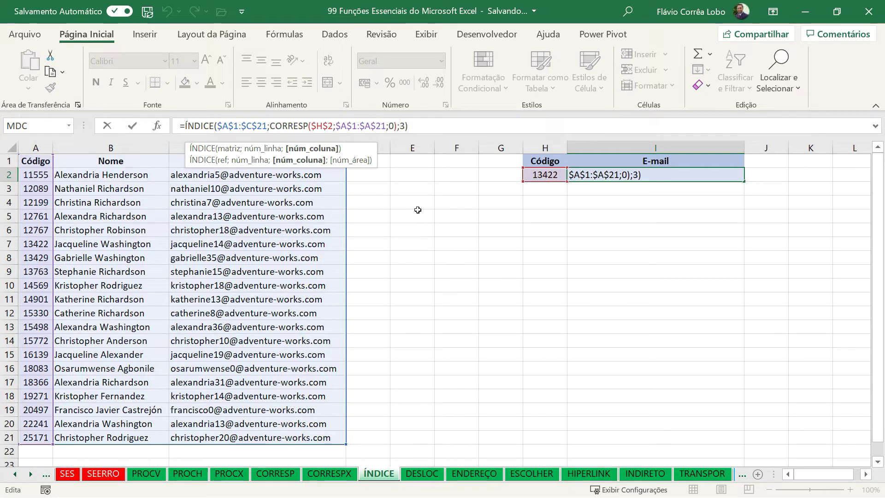
{"action": "key", "text": "Delete"}
{"action": "type", "text": "CO"}
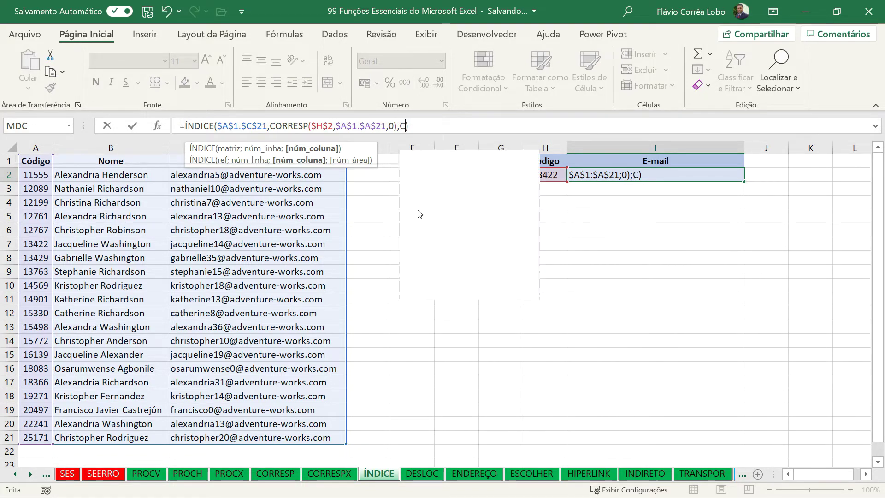
{"action": "type", "text": "RR"}
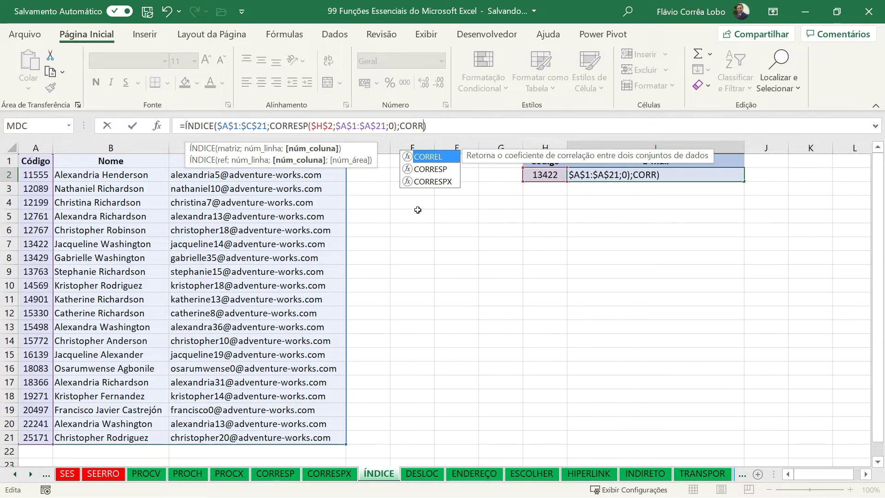
{"action": "key", "text": "Down"}
{"action": "key", "text": "Tab"}
{"action": "key", "text": "F2"}
{"action": "key", "text": "Up"}
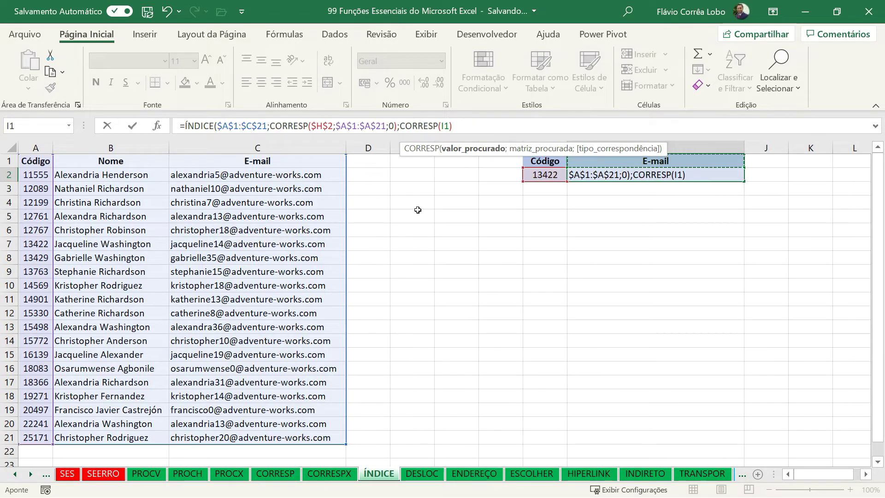
{"action": "key", "text": "F4"}
{"action": "type", "text": ";"}
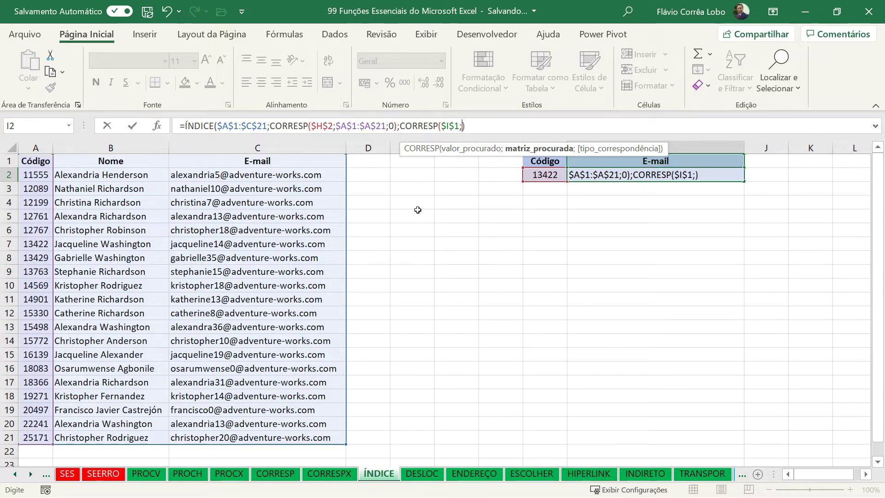
- Give the second CORRESP function the table's header row as its absolute lookup array $A$1:$C$1
{"action": "key", "text": "Left"}
{"action": "key", "text": "Left"}
{"action": "key", "text": "Left"}
{"action": "key", "text": "Left"}
{"action": "key", "text": "Left"}
{"action": "key", "text": "Left"}
{"action": "key", "text": "Left"}
{"action": "key", "text": "Up"}
{"action": "key", "text": "Left"}
{"action": "key", "text": "shift+Right"}
{"action": "key", "text": "shift+Right"}
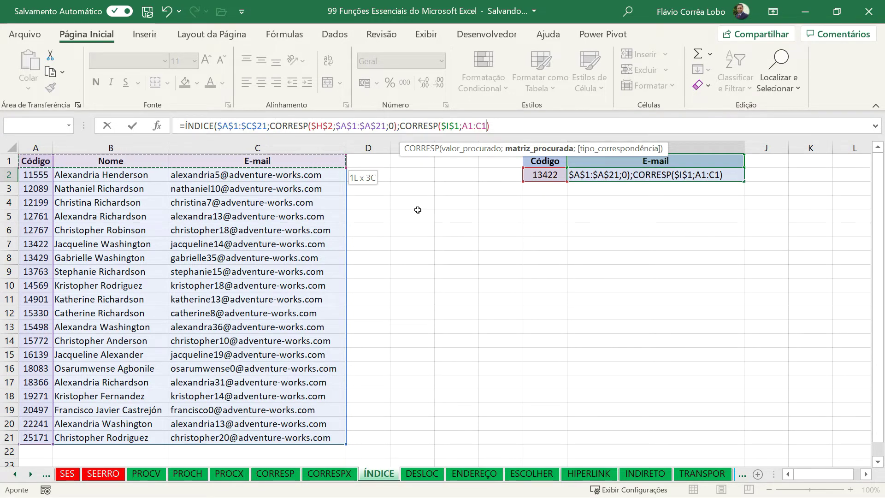
{"action": "key", "text": "F4"}
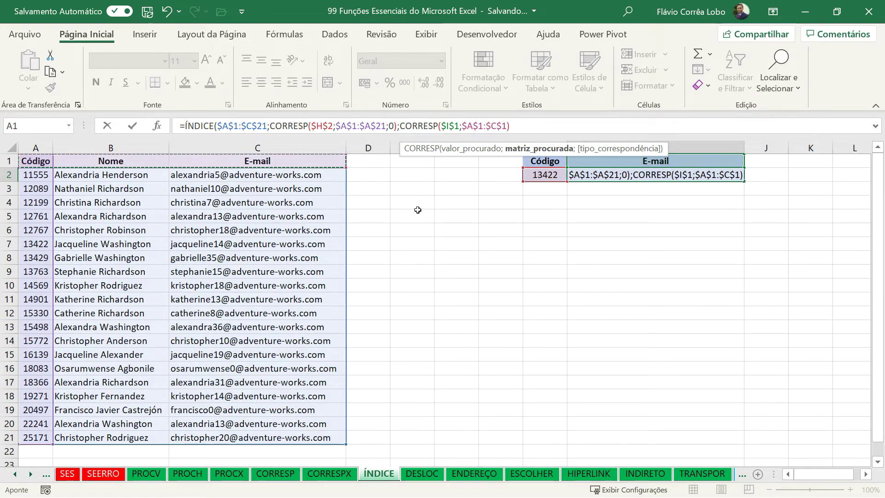
- Set the second CORRESP's match type to 0 (Correspondência exata), close the function and enter the formula
{"action": "type", "text": ";"}
{"action": "key", "text": "Down"}
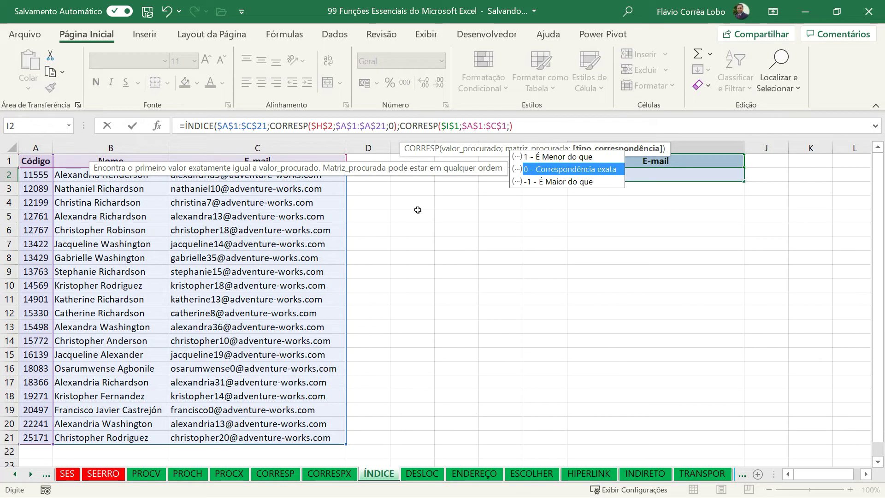
{"action": "key", "text": "Tab"}
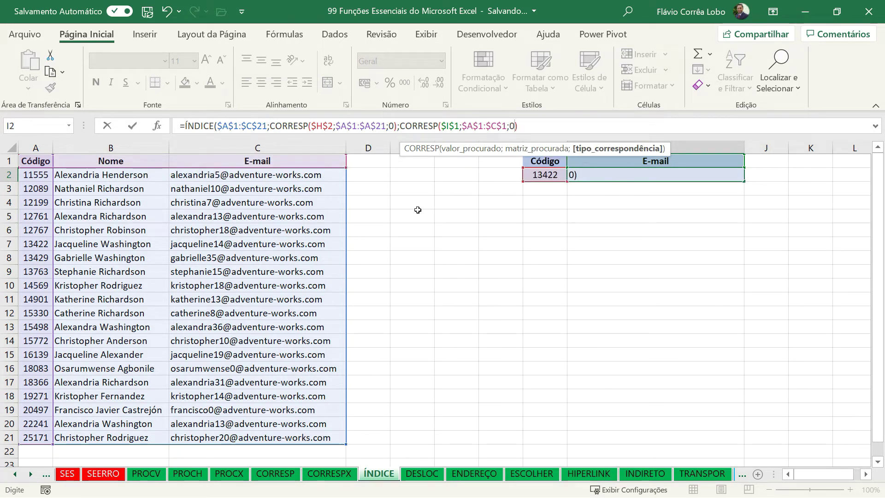
{"action": "type", "text": ")"}
{"action": "key", "text": "Return"}
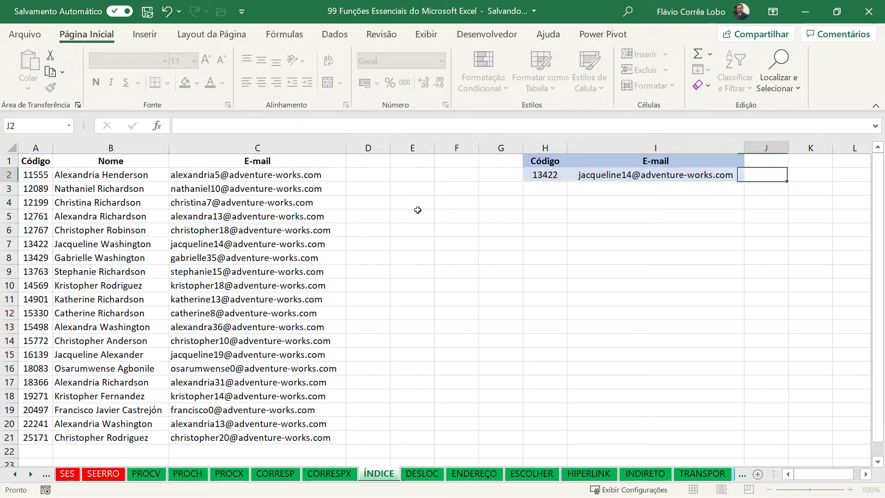
- Review the row CORRESP and the column CORRESP within I2's formula, leaving the formula as it is
{"action": "key", "text": "Up"}
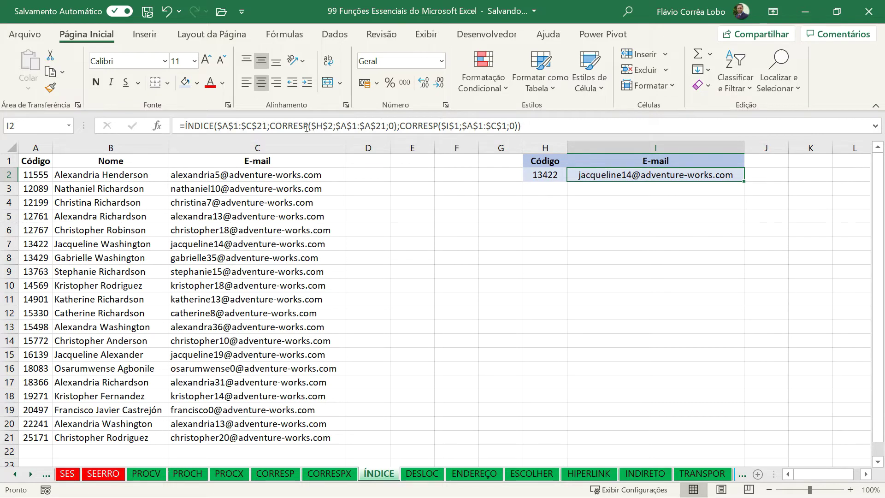
{"action": "left_click_drag", "start_coordinate": [271, 126], "coordinate": [397, 126]}
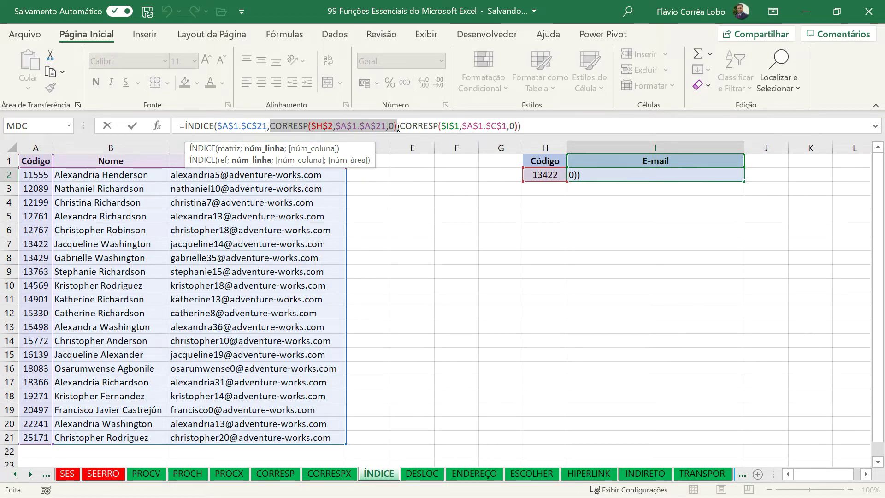
{"action": "left_click_drag", "start_coordinate": [400, 126], "coordinate": [519, 129]}
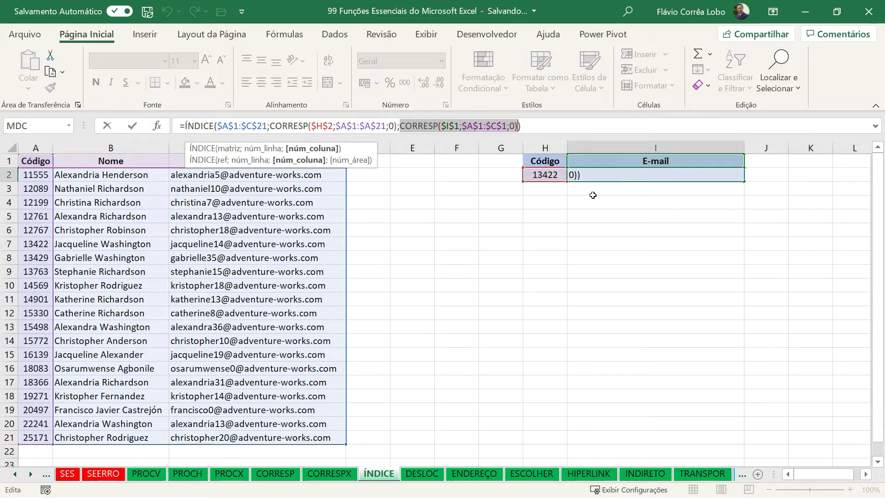
{"action": "key", "text": "Return"}
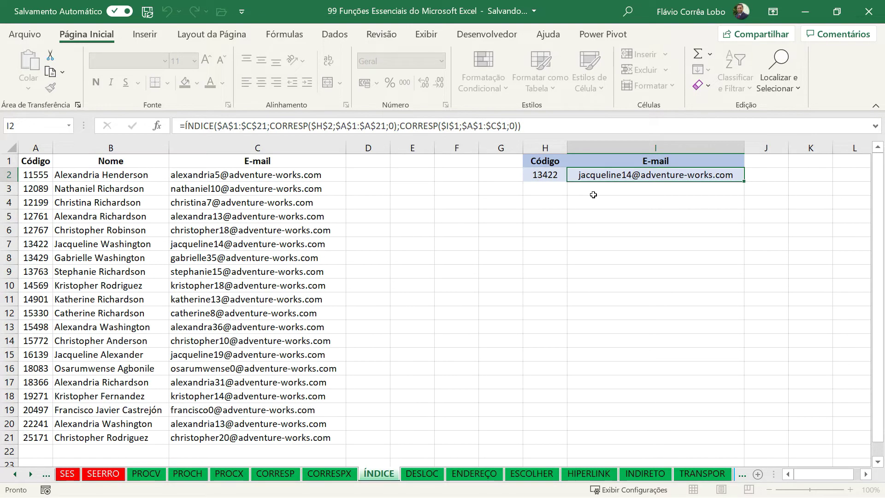
- Change the heading in cell I1 to Nome using its list of column headings
{"action": "key", "text": "Up"}
{"action": "key", "text": "Up"}
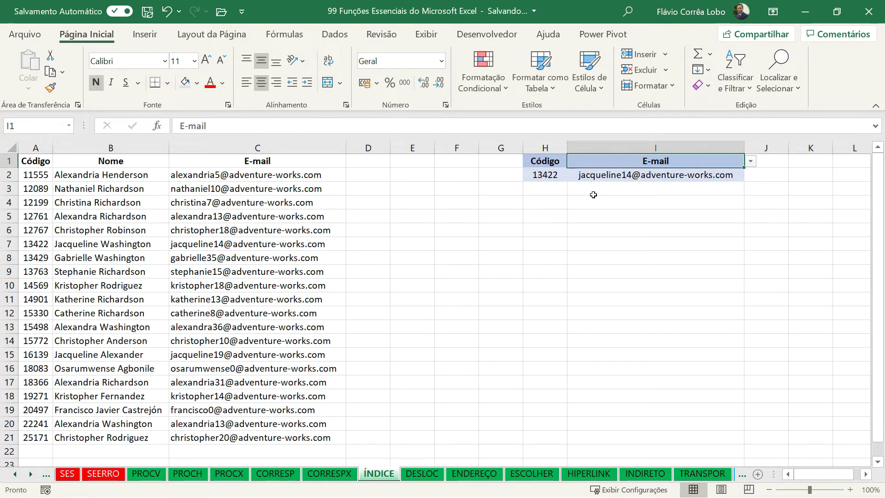
{"action": "left_click", "coordinate": [752, 161]}
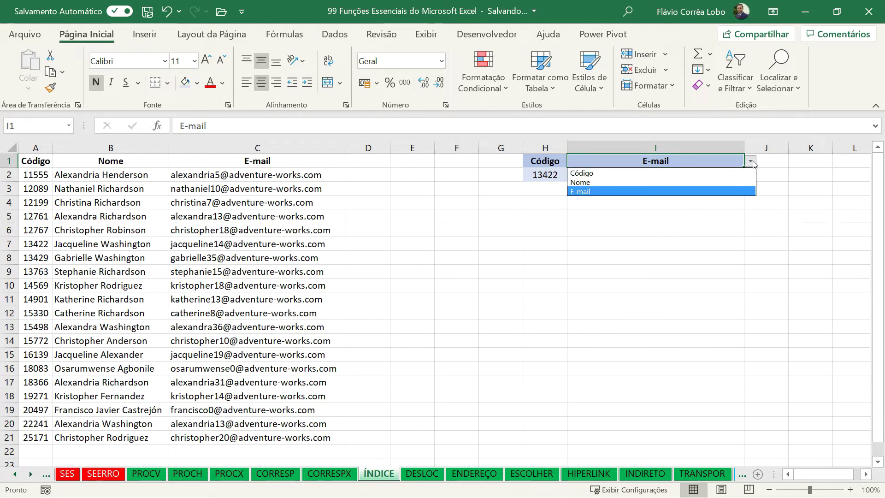
{"action": "left_click", "coordinate": [714, 181]}
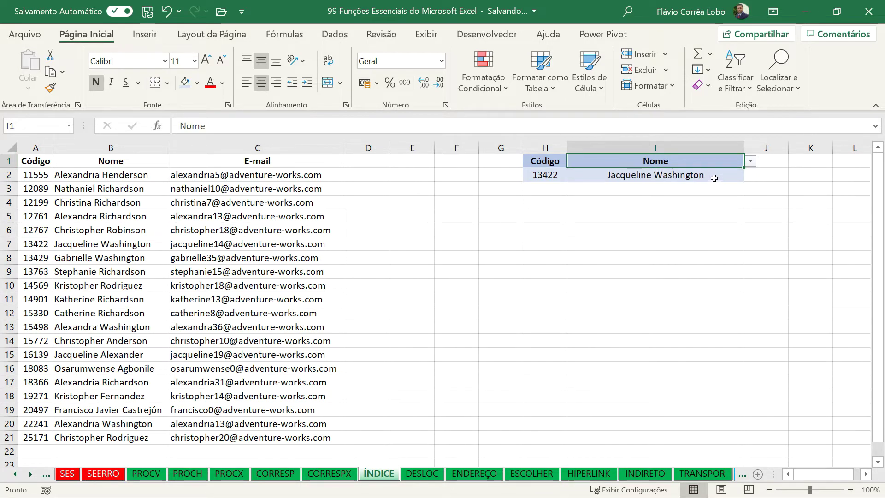
- Change the heading in cell I1 to Código using its list of column headings
{"action": "left_click", "coordinate": [717, 175]}
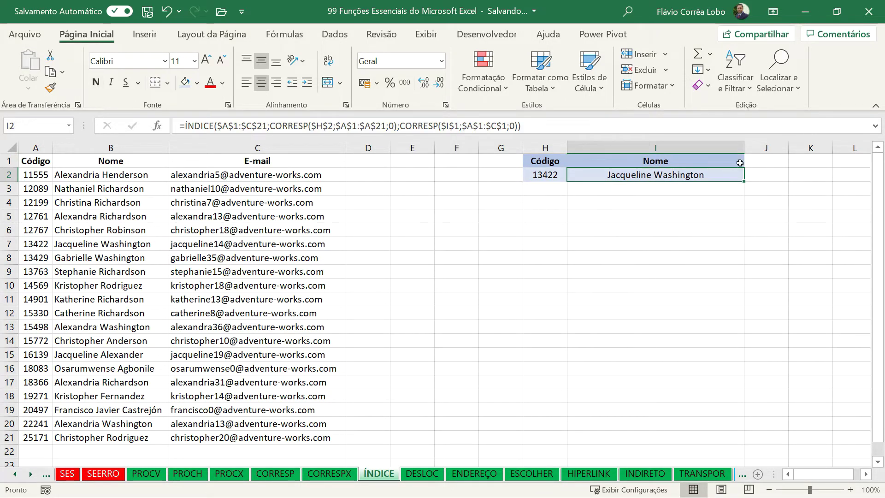
{"action": "left_click", "coordinate": [715, 162]}
{"action": "left_click", "coordinate": [752, 163]}
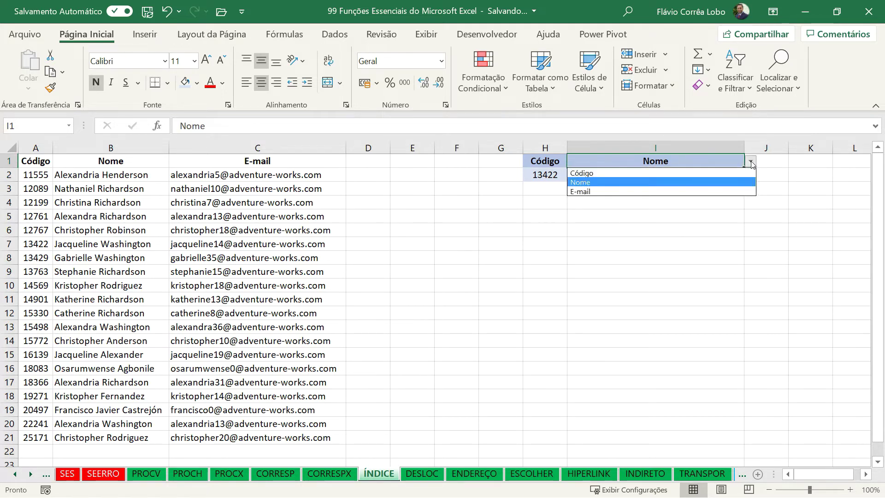
{"action": "left_click", "coordinate": [679, 173]}
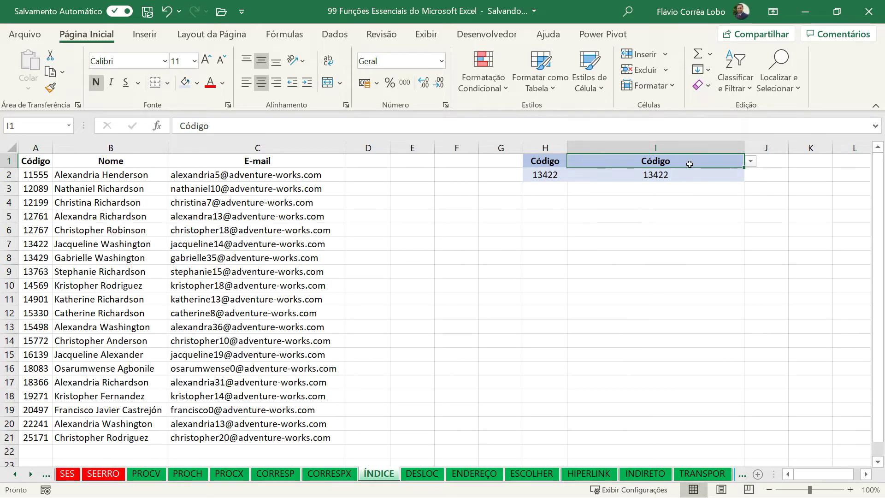
- Switch the heading in cell I1 to Nome and after that to E-mail
{"action": "left_click", "coordinate": [750, 162]}
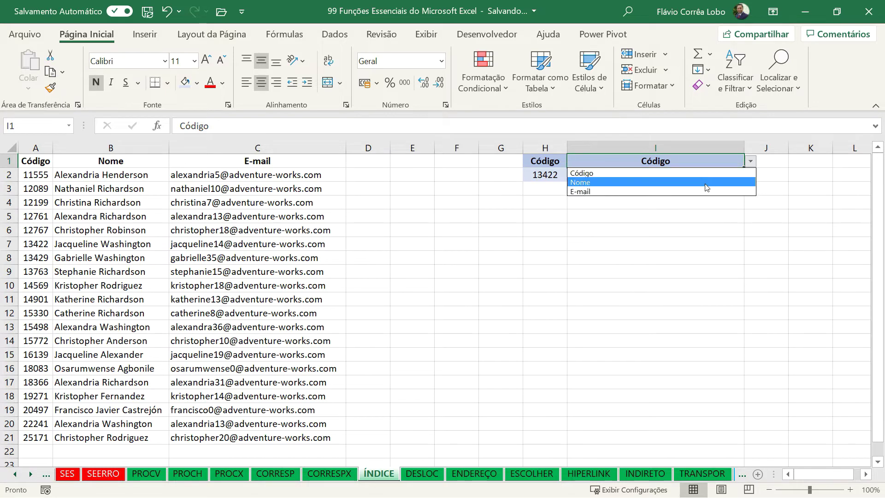
{"action": "left_click", "coordinate": [707, 182]}
{"action": "left_click", "coordinate": [750, 162]}
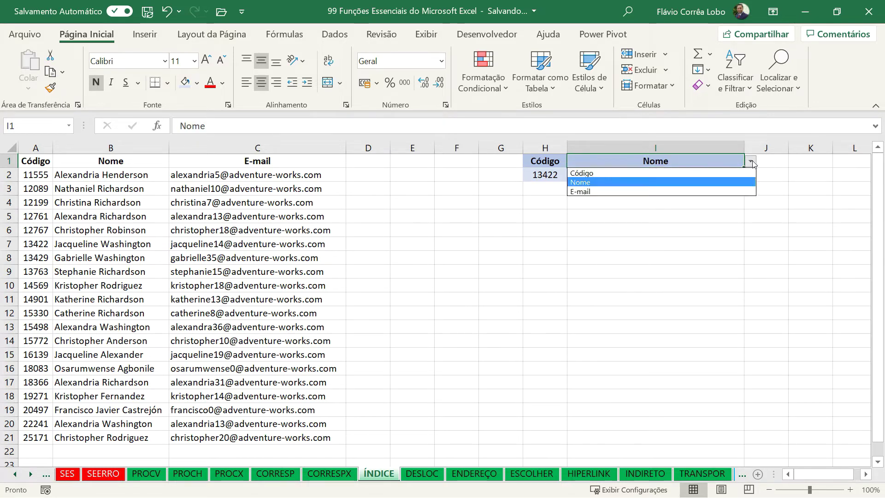
{"action": "left_click", "coordinate": [681, 193]}
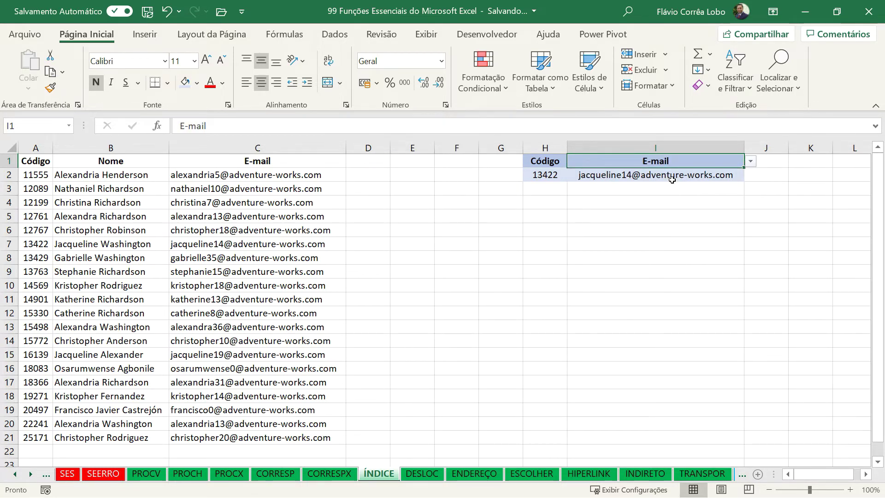
- Set the lookup code in H2 to the code from cell A10 using its list
{"action": "left_click", "coordinate": [546, 175]}
{"action": "left_click", "coordinate": [571, 174]}
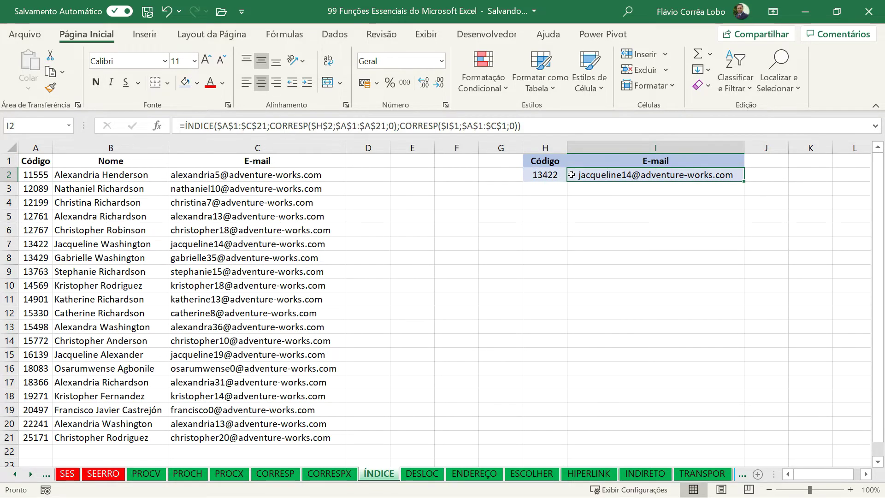
{"action": "left_click", "coordinate": [557, 174]}
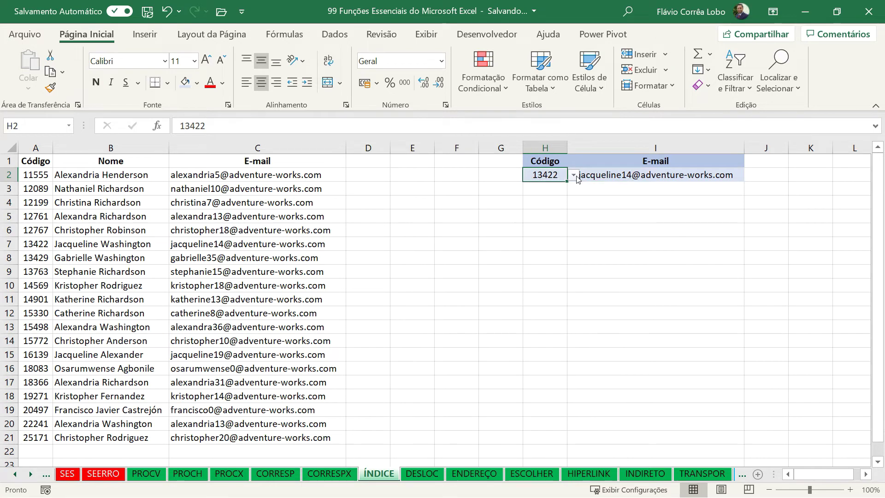
{"action": "left_click", "coordinate": [574, 175]}
{"action": "key", "text": "Escape"}
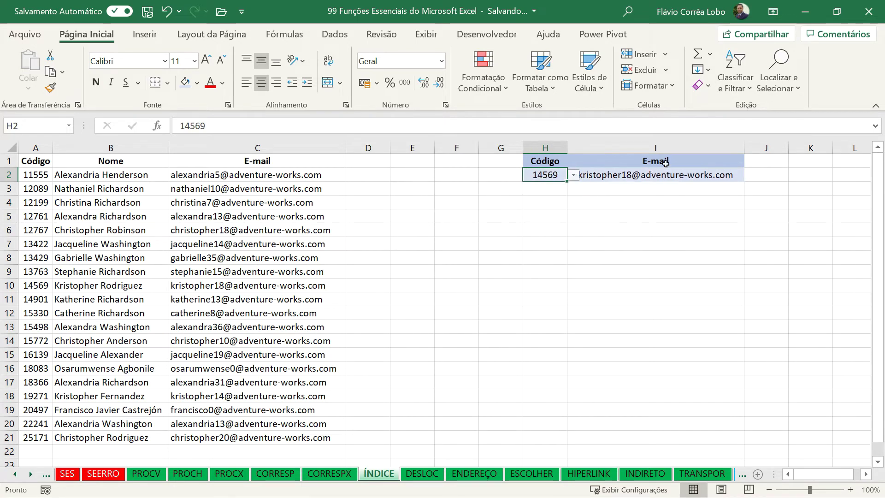
- Set the I1 heading back to Nome for the newly chosen code
{"action": "left_click", "coordinate": [662, 164]}
{"action": "left_click", "coordinate": [751, 161]}
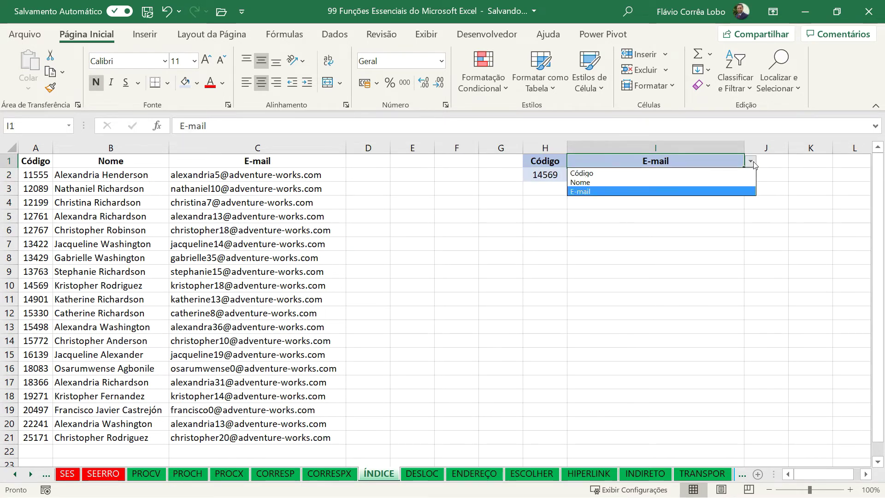
{"action": "left_click", "coordinate": [676, 182]}
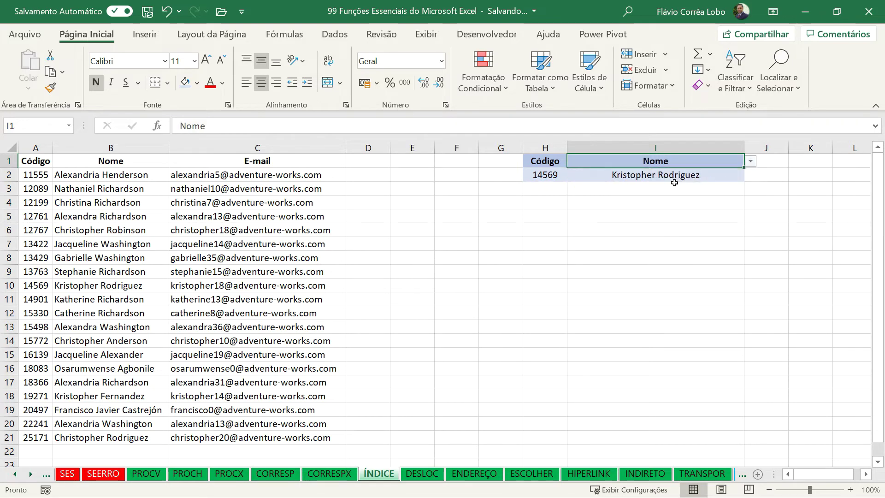
- Try column number 4 in place of the second CORRESP in I2's ÍNDICE formula, and undo the change
{"action": "left_click", "coordinate": [665, 175]}
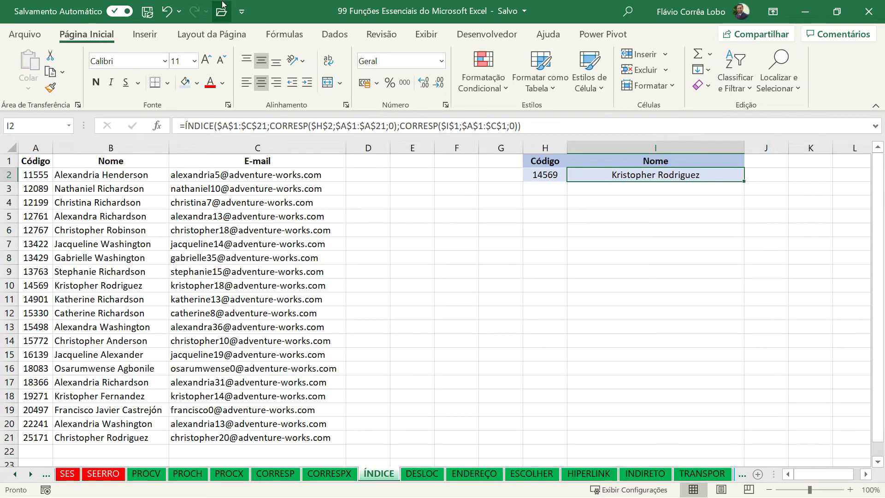
{"action": "left_click", "coordinate": [246, 126]}
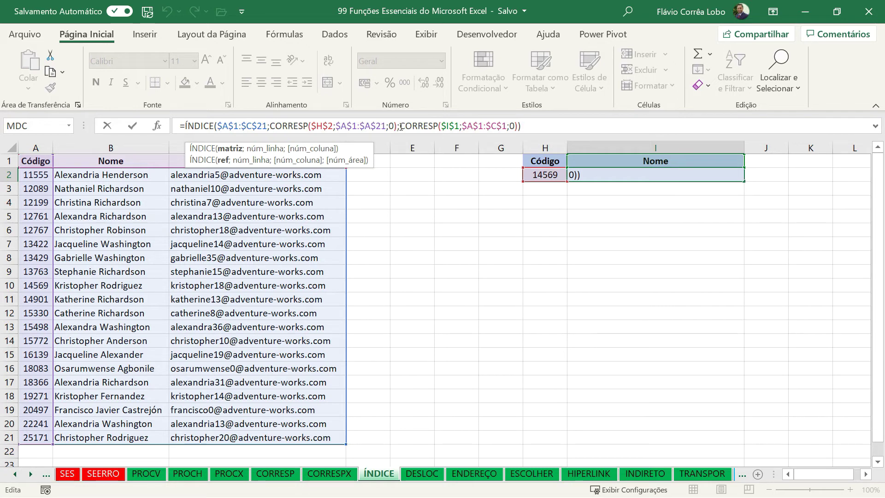
{"action": "left_click_drag", "start_coordinate": [400, 127], "coordinate": [519, 127]}
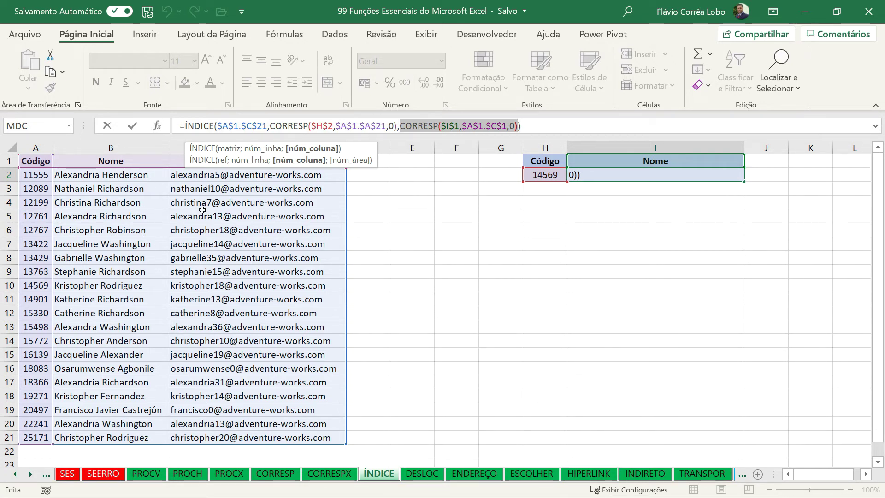
{"action": "type", "text": "4"}
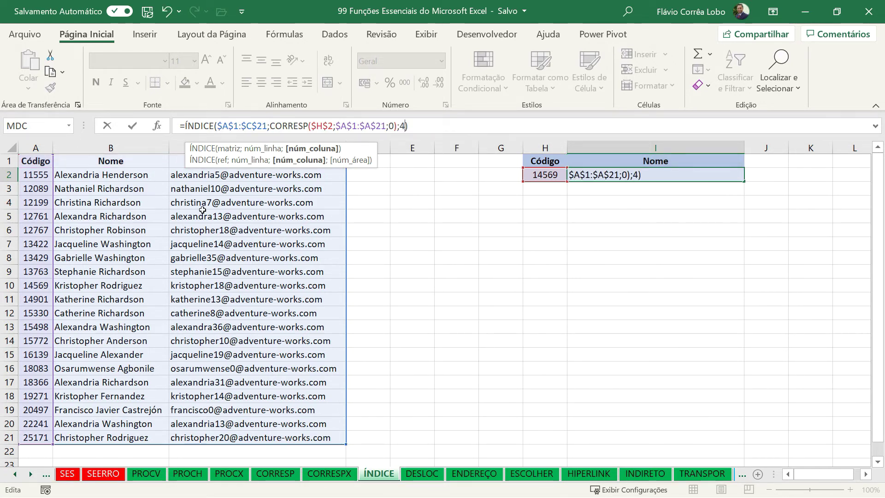
{"action": "key", "text": "Return"}
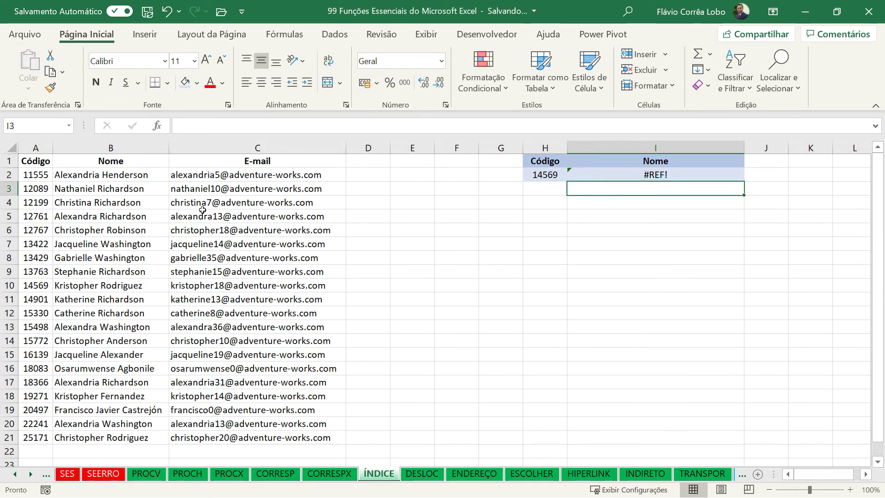
{"action": "key", "text": "Up"}
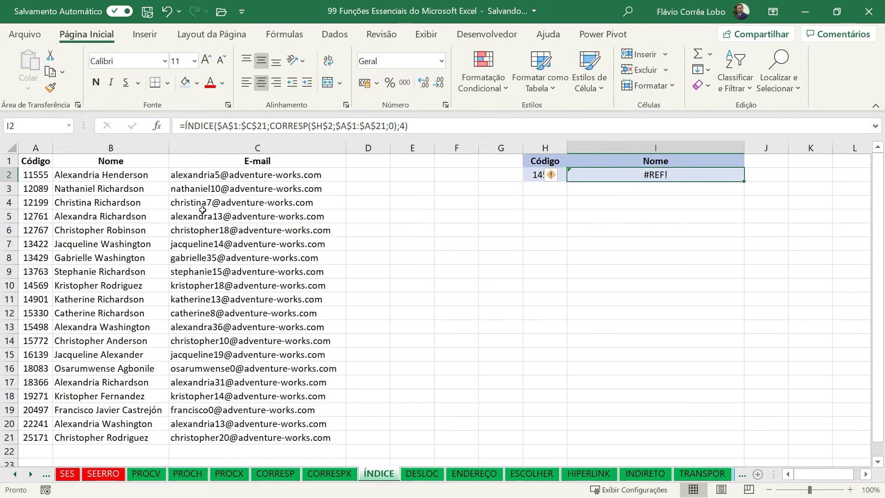
{"action": "left_click", "coordinate": [386, 125]}
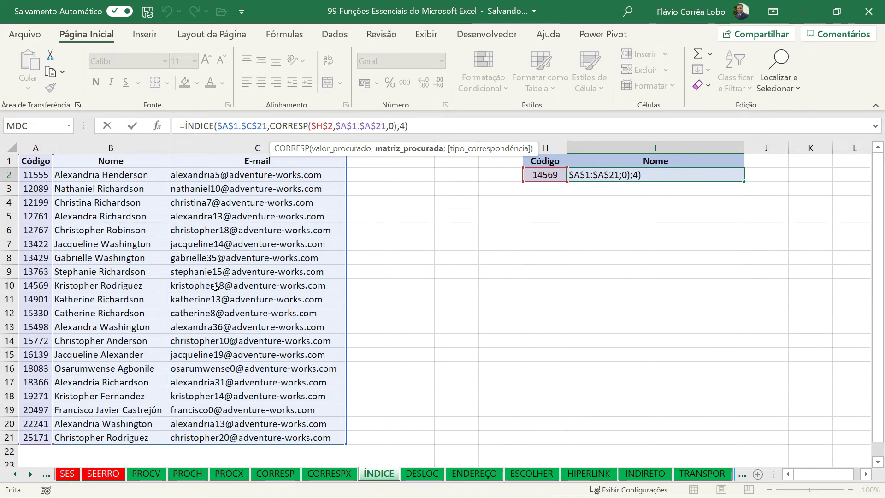
{"action": "key", "text": "ctrl+Return"}
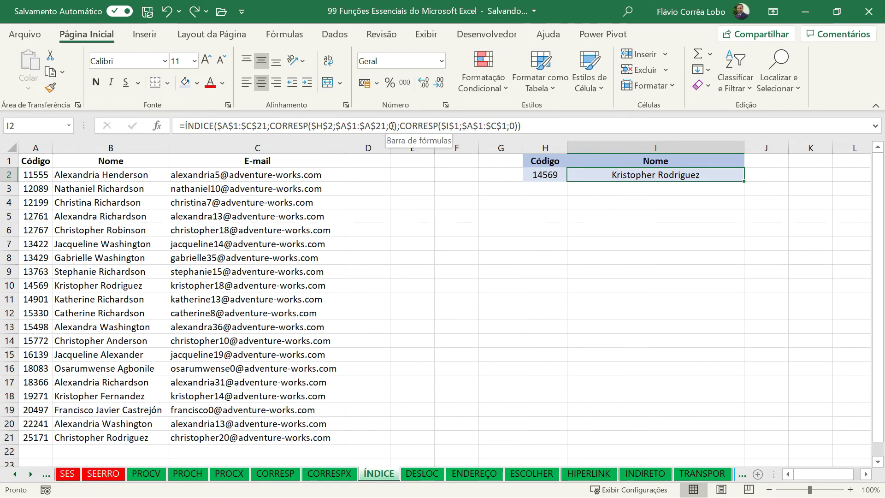
- Try row number 22 in place of the first CORRESP in I2's ÍNDICE formula, and undo the change
{"action": "left_click_drag", "start_coordinate": [395, 126], "coordinate": [271, 130]}
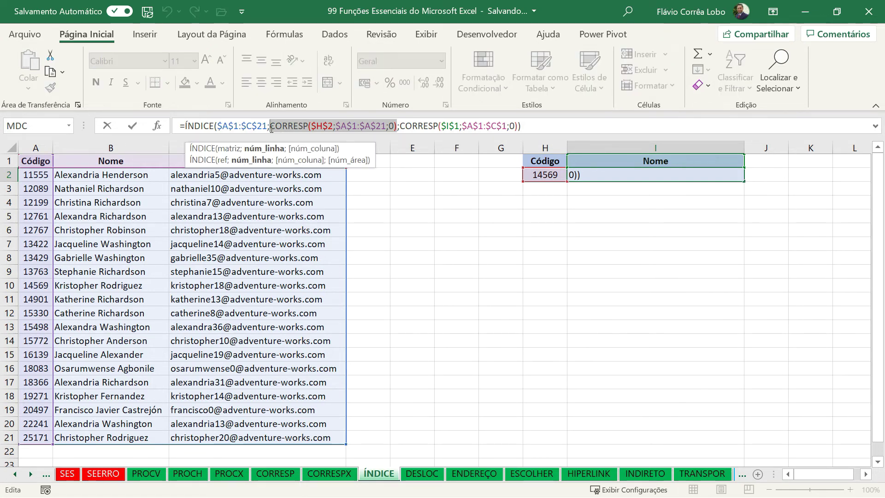
{"action": "type", "text": "22"}
{"action": "key", "text": "ctrl+Return"}
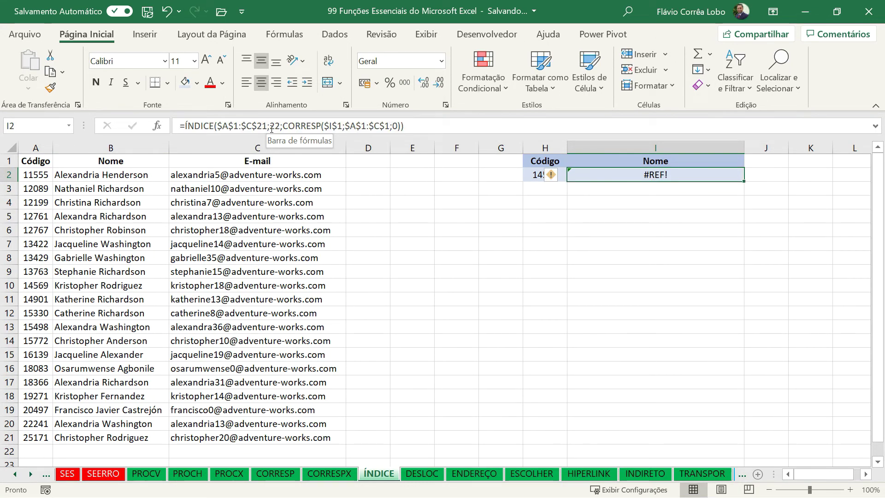
{"action": "key", "text": "ctrl+z"}
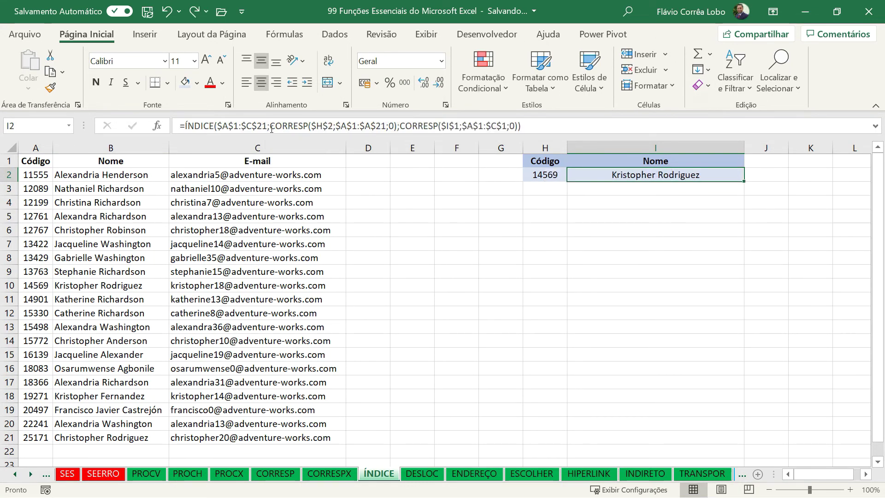